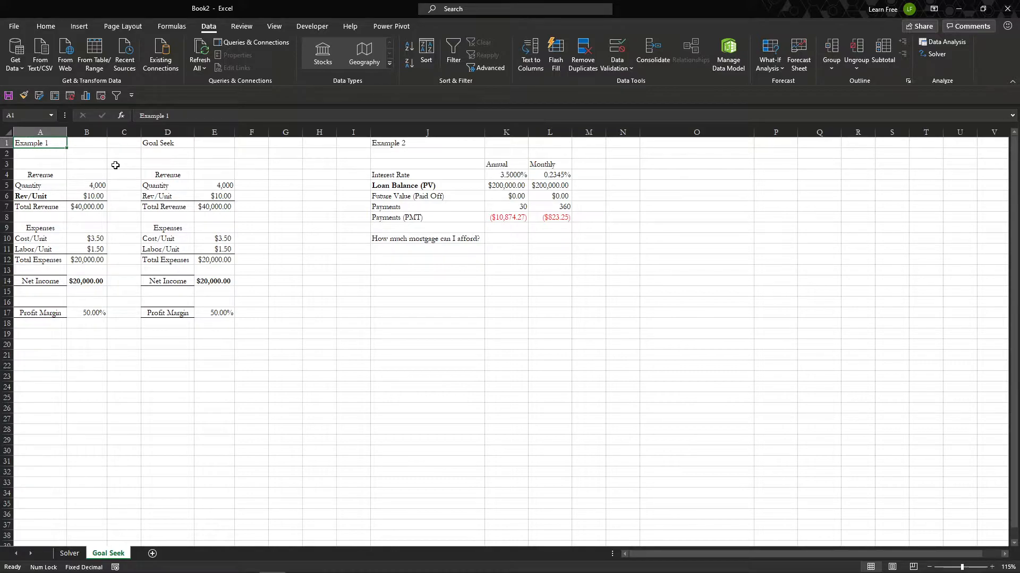
- Run Goal Seek on Example 1's profit margin in B17 with a target of .75 by changing Rev/Unit in B6, and keep the solution
{"action": "left_click", "coordinate": [88, 279]}
{"action": "left_click", "coordinate": [96, 313]}
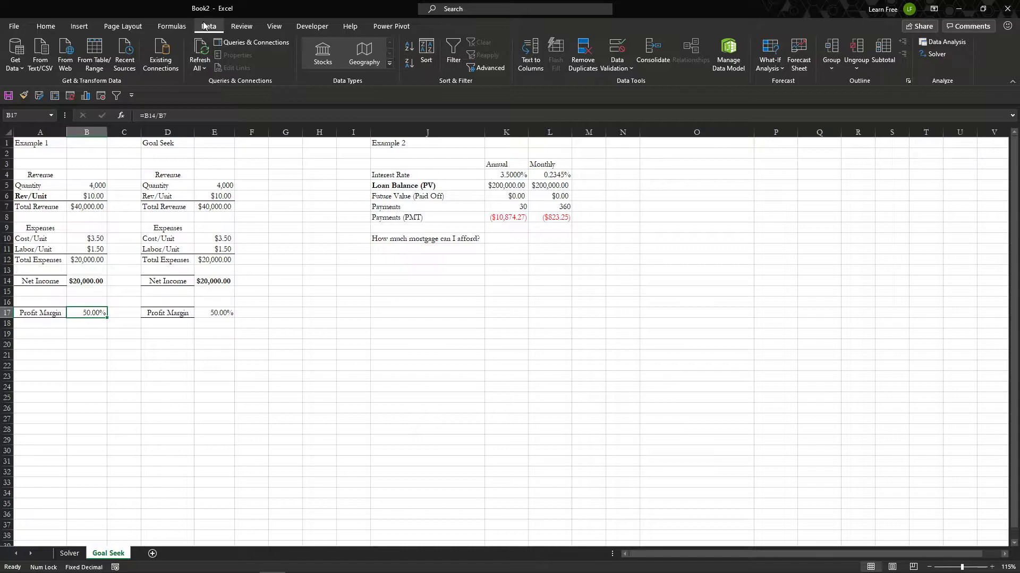
{"action": "left_click", "coordinate": [50, 27]}
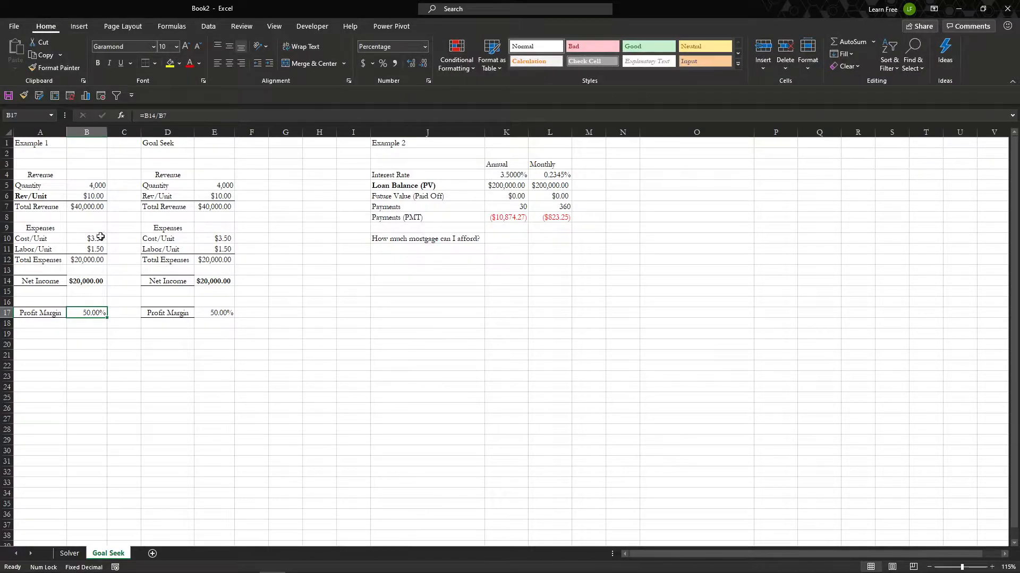
{"action": "left_click", "coordinate": [220, 28]}
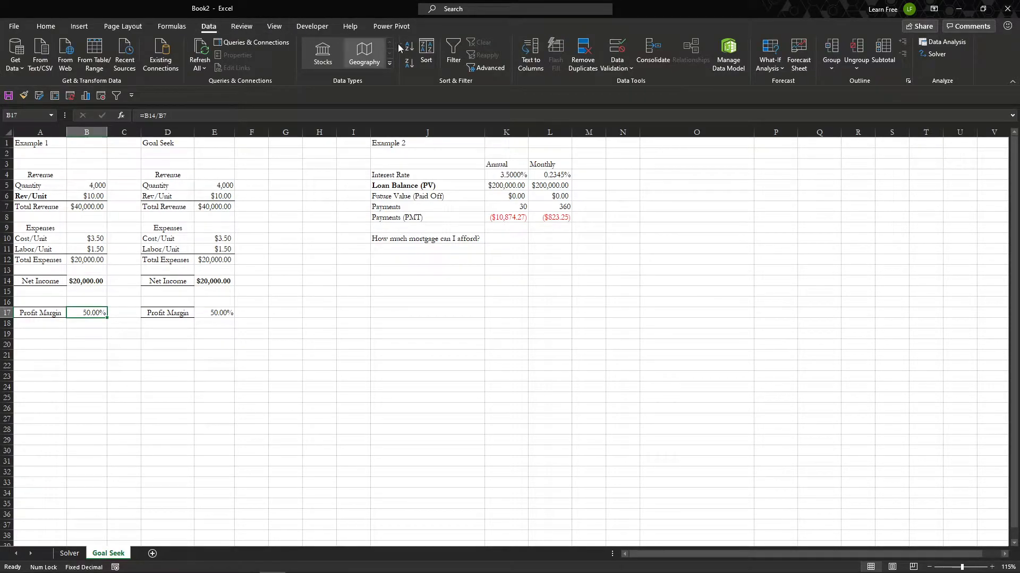
{"action": "left_click", "coordinate": [776, 65]}
{"action": "left_click", "coordinate": [790, 98]}
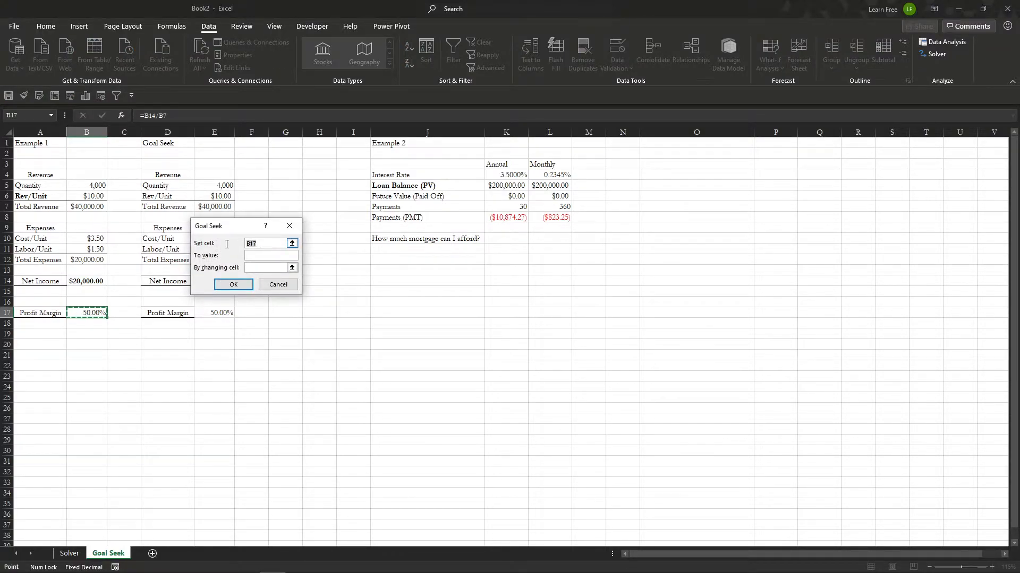
{"action": "left_click", "coordinate": [80, 313]}
{"action": "left_click", "coordinate": [259, 255]}
{"action": "key", "text": "Tab"}
{"action": "left_click", "coordinate": [76, 197]}
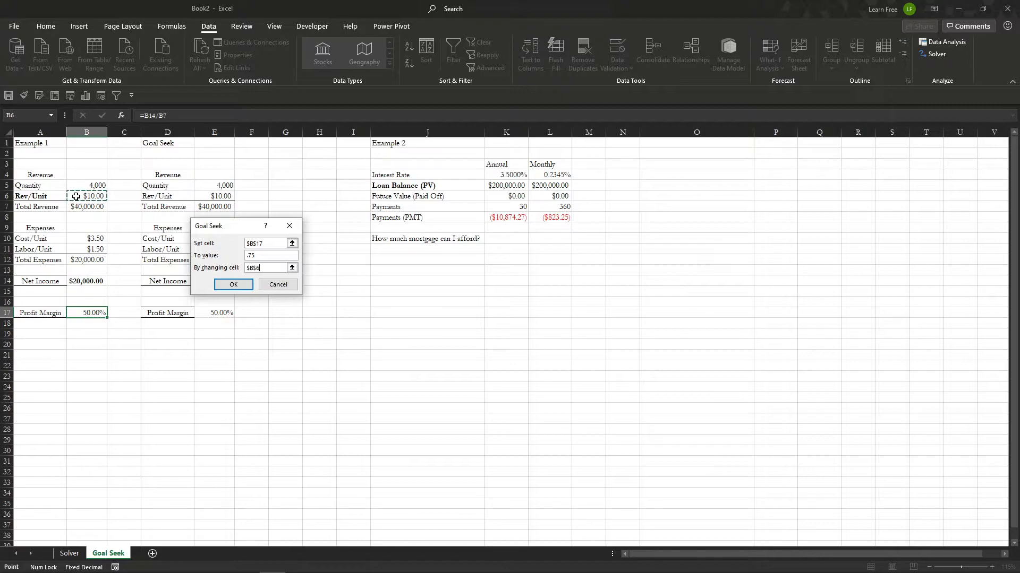
{"action": "left_click", "coordinate": [246, 292]}
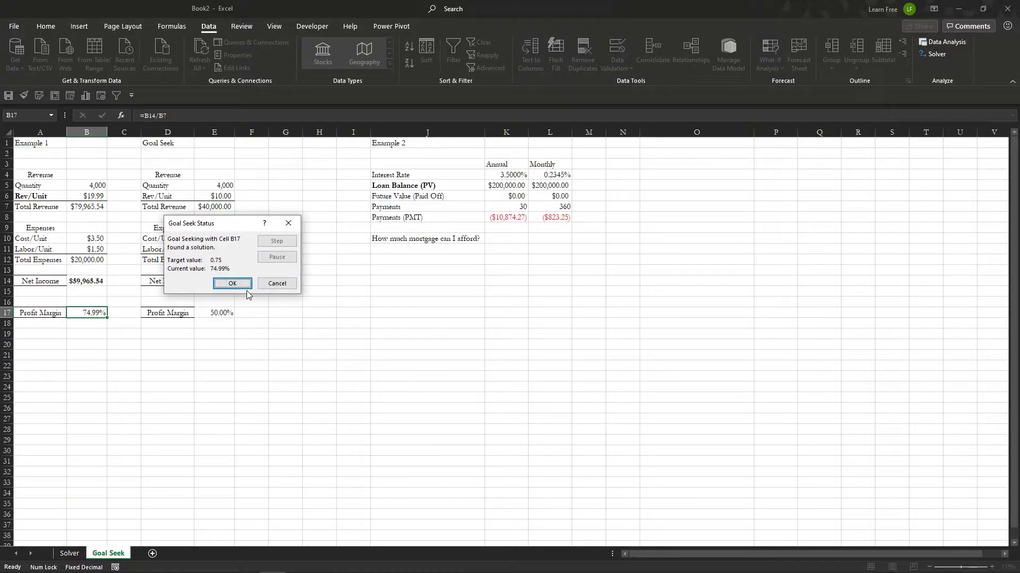
{"action": "left_click", "coordinate": [244, 285]}
- Examine Example 1's Rev/Unit, total revenue, total expenses, net income and profit margin cells in column B
{"action": "left_click", "coordinate": [83, 197]}
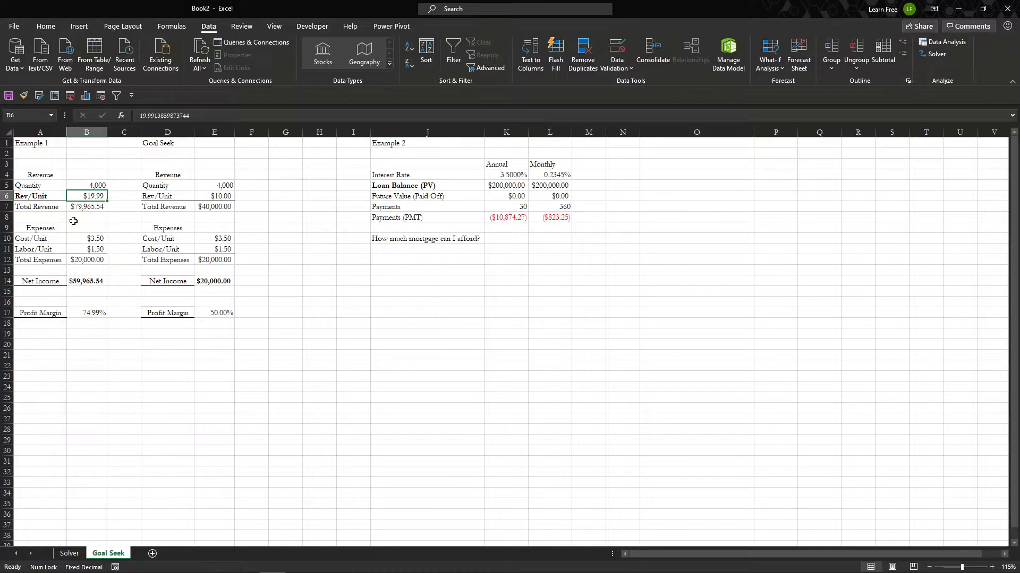
{"action": "left_click", "coordinate": [79, 208]}
{"action": "left_click", "coordinate": [83, 269]}
{"action": "left_click", "coordinate": [84, 260]}
{"action": "left_click", "coordinate": [84, 282]}
{"action": "left_click", "coordinate": [93, 320]}
{"action": "key", "text": "Up"}
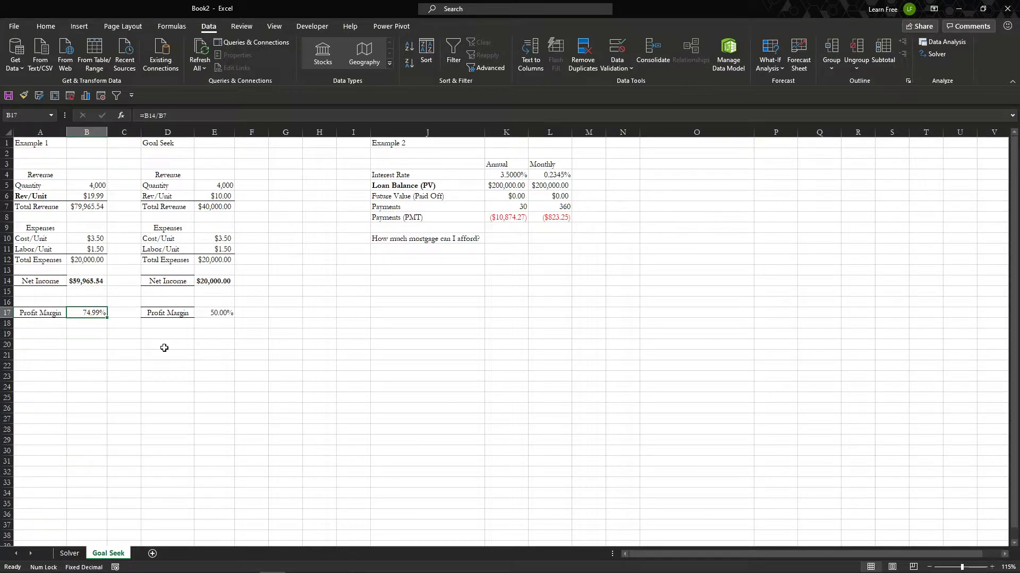
- Make the Cost/Unit label in D10 of the second revenue table bold
{"action": "left_click", "coordinate": [203, 311]}
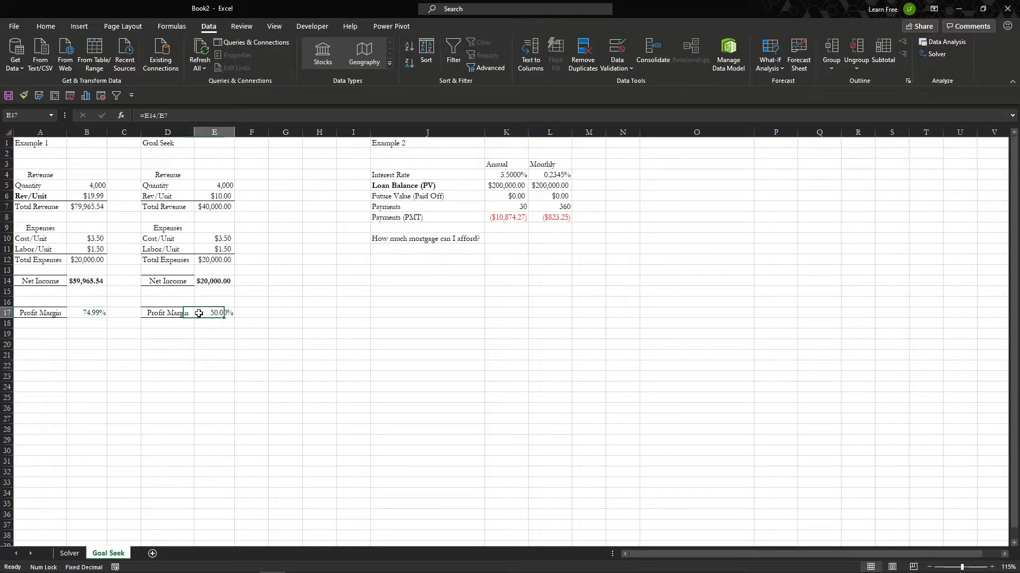
{"action": "left_click", "coordinate": [184, 250]}
{"action": "left_click", "coordinate": [178, 239]}
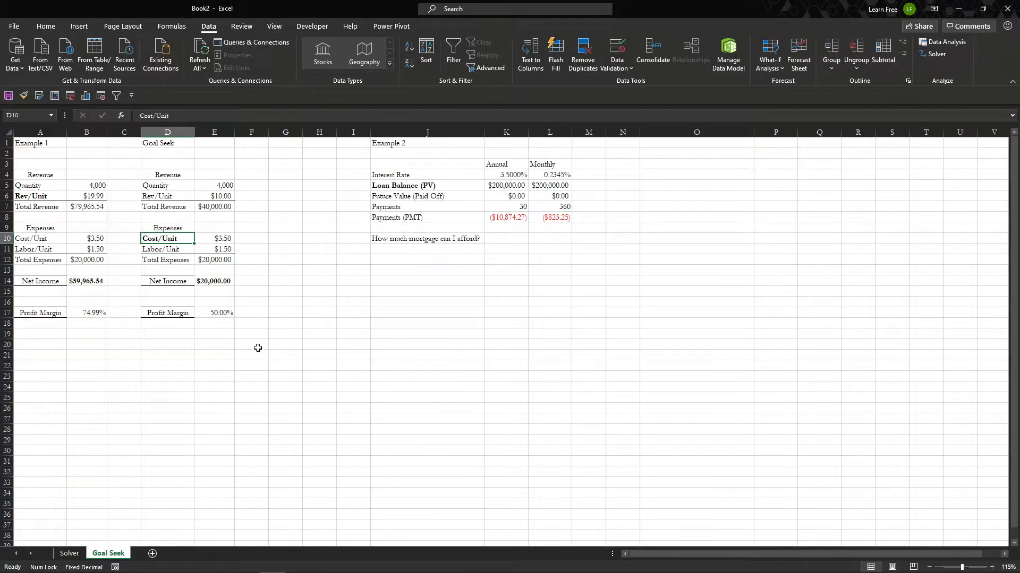
{"action": "left_click", "coordinate": [223, 344]}
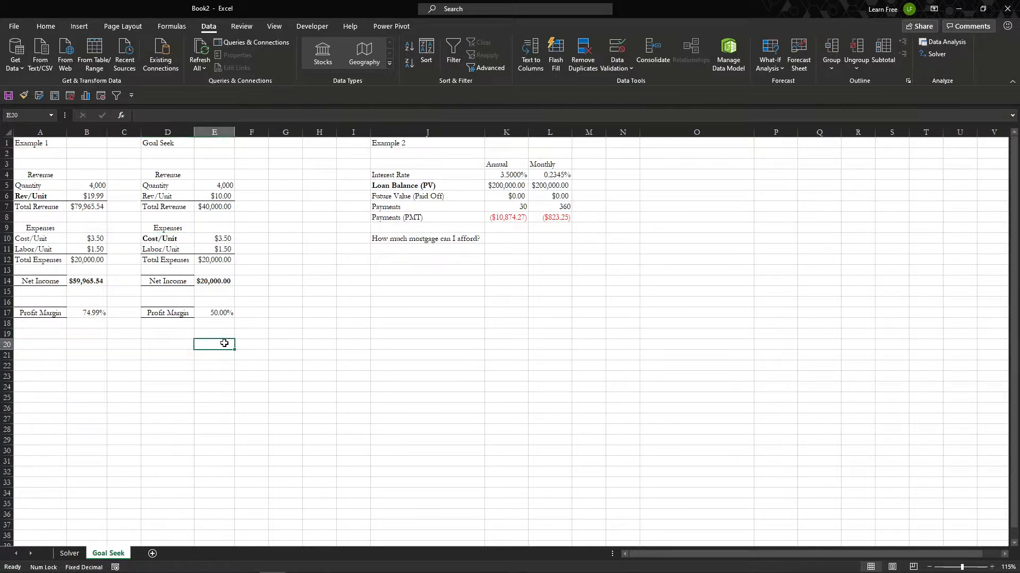
{"action": "left_click", "coordinate": [210, 313]}
{"action": "left_click", "coordinate": [774, 75]}
{"action": "left_click", "coordinate": [660, 193]}
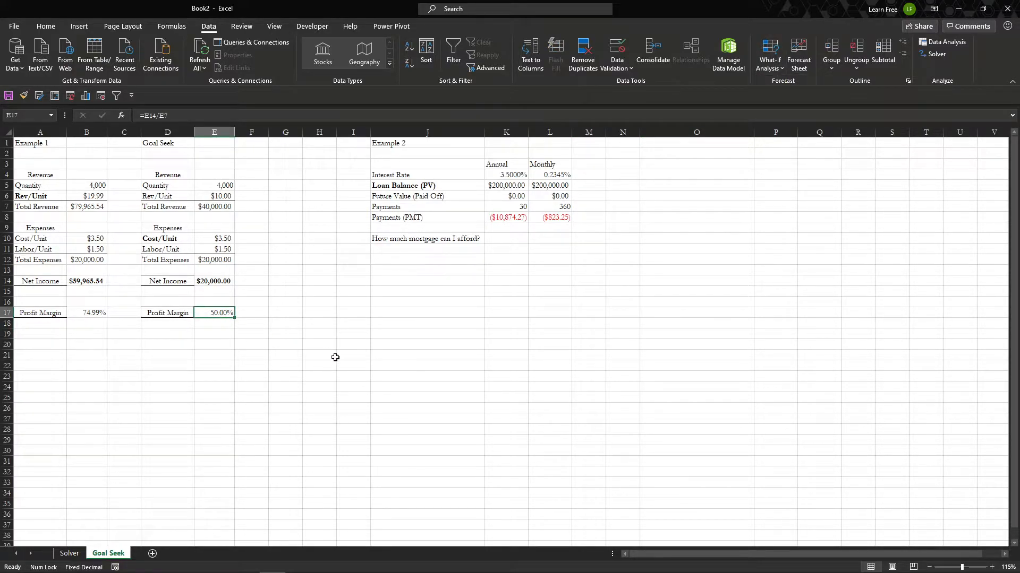
{"action": "left_click", "coordinate": [46, 26]}
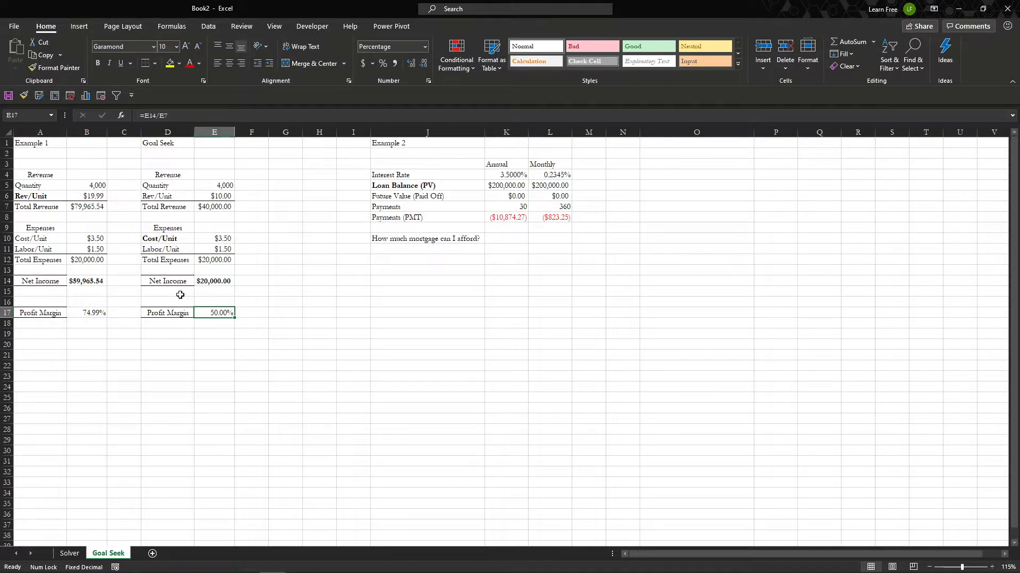
{"action": "left_click", "coordinate": [212, 27]}
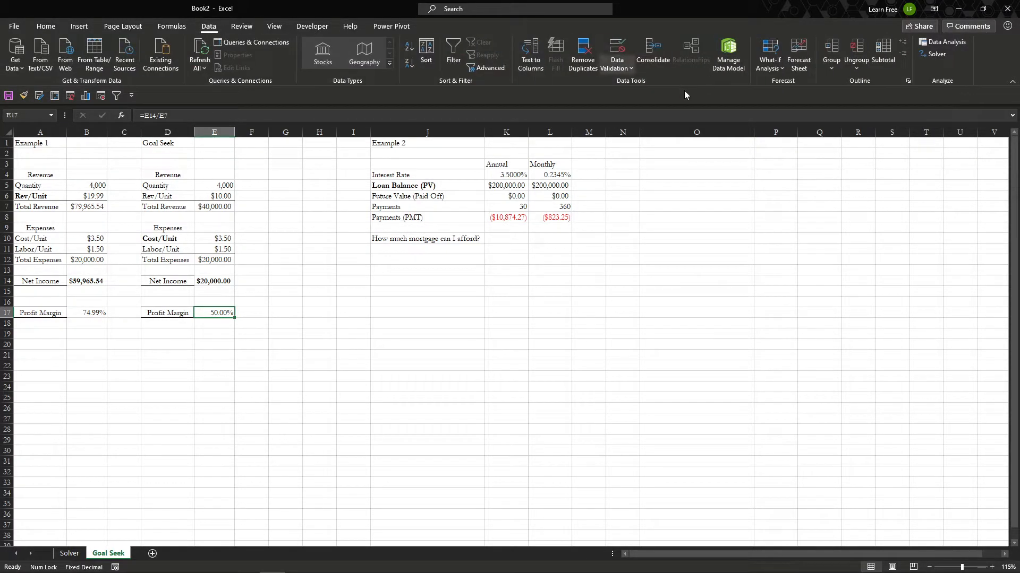
- Run Goal Seek on the second table's profit margin in E17 with a target of .75 by changing Cost/Unit in E10, and keep the solution
{"action": "left_click", "coordinate": [774, 73]}
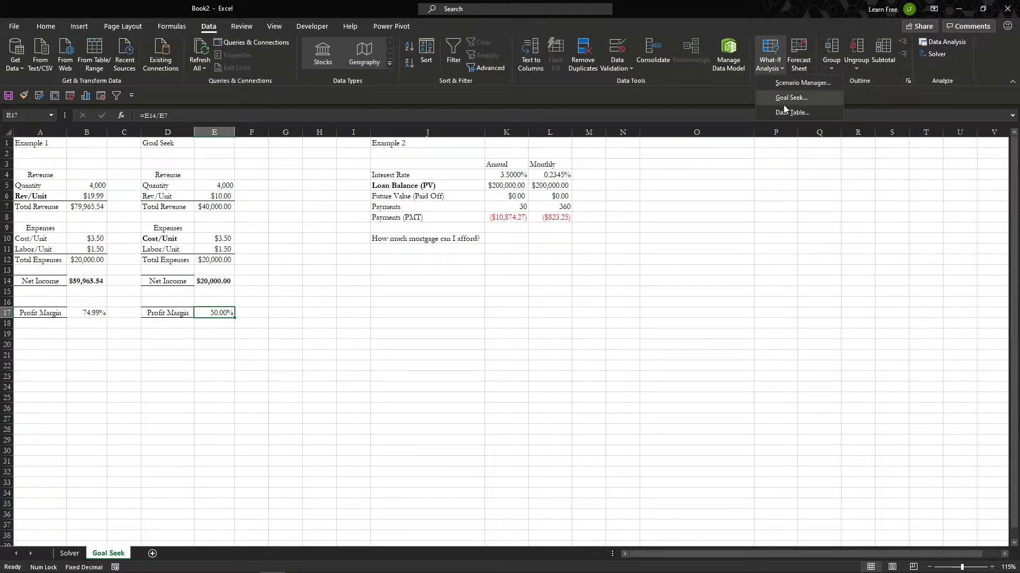
{"action": "left_click", "coordinate": [781, 100]}
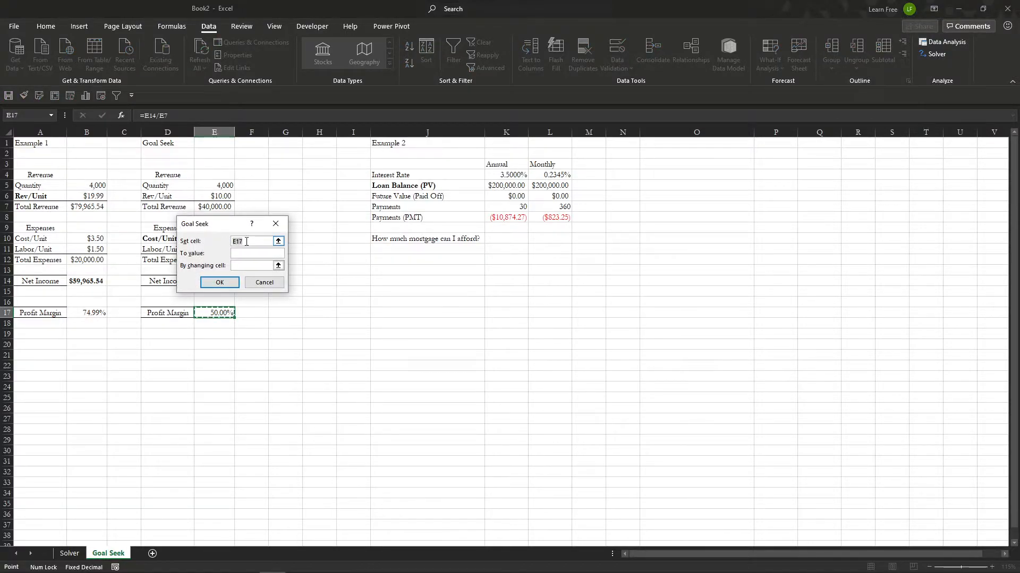
{"action": "left_click", "coordinate": [219, 314]}
{"action": "key", "text": "Tab"}
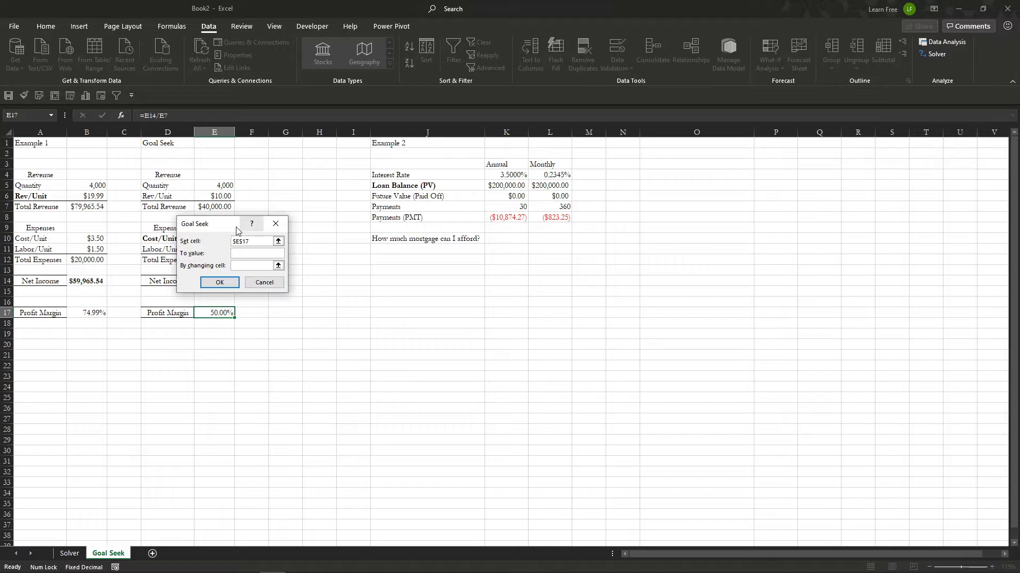
{"action": "left_click_drag", "start_coordinate": [234, 229], "coordinate": [335, 290]}
{"action": "type", "text": ".75"}
{"action": "key", "text": "Tab"}
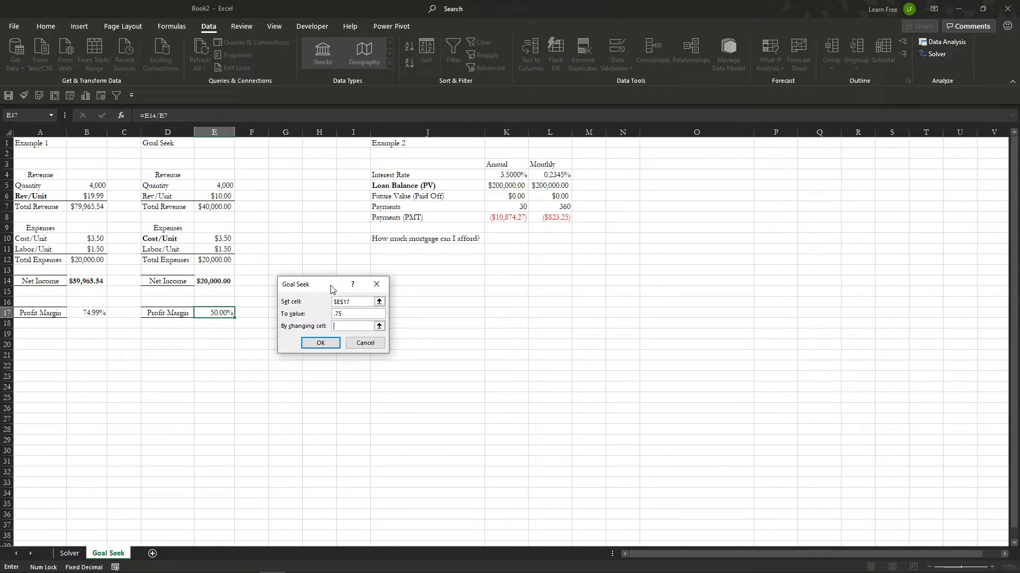
{"action": "left_click", "coordinate": [225, 239]}
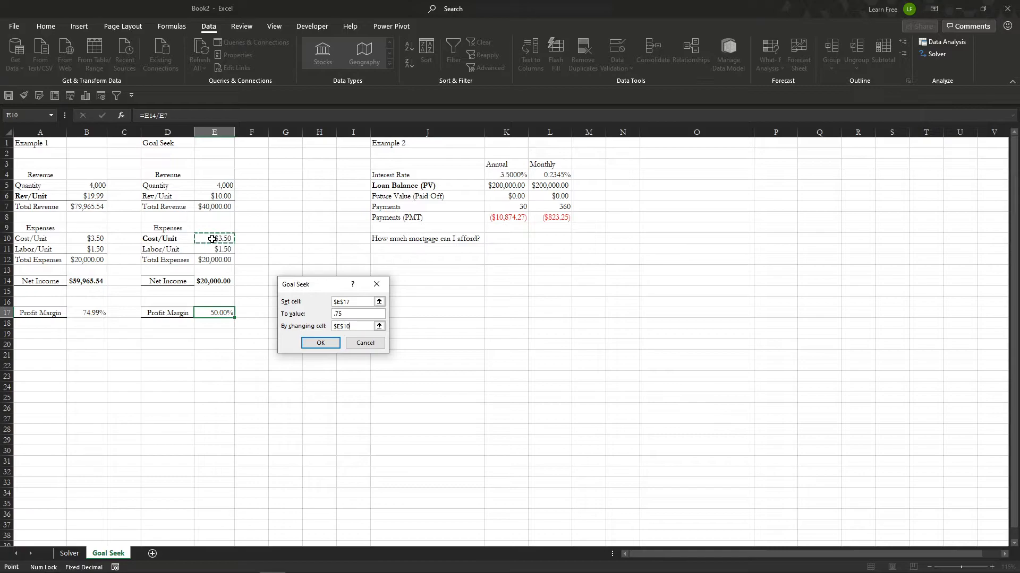
{"action": "left_click", "coordinate": [311, 344]}
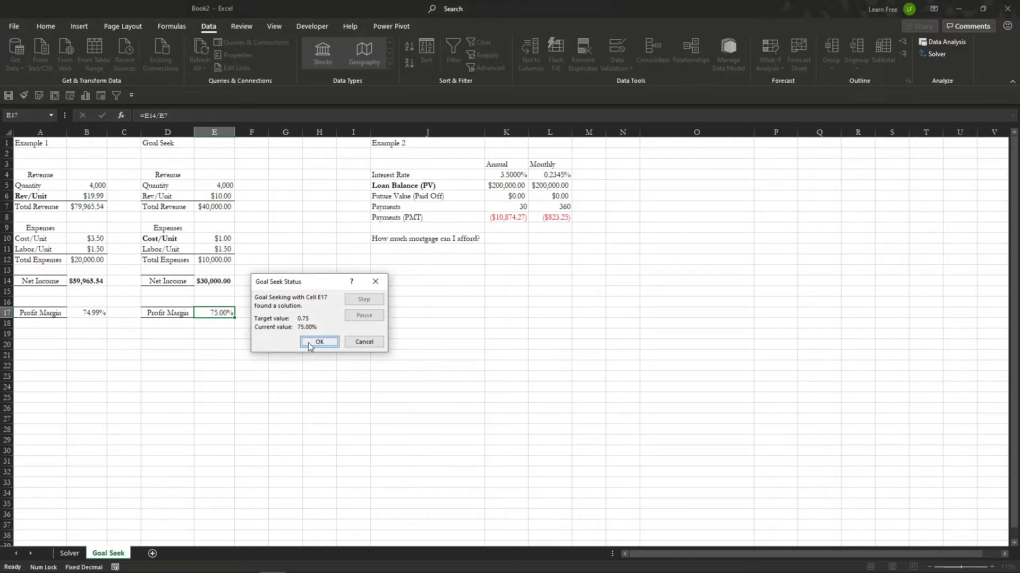
{"action": "left_click", "coordinate": [319, 342]}
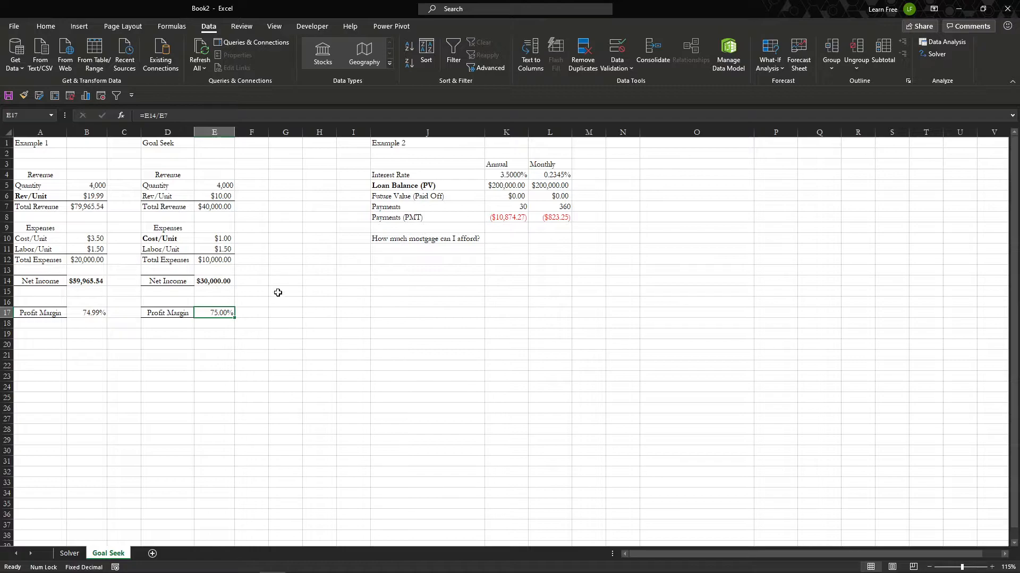
- Compare the solved Rev/Unit in the first table with the solved Cost/Unit in the second, and check the first table's net income
{"action": "left_click", "coordinate": [207, 240]}
{"action": "left_click", "coordinate": [92, 195]}
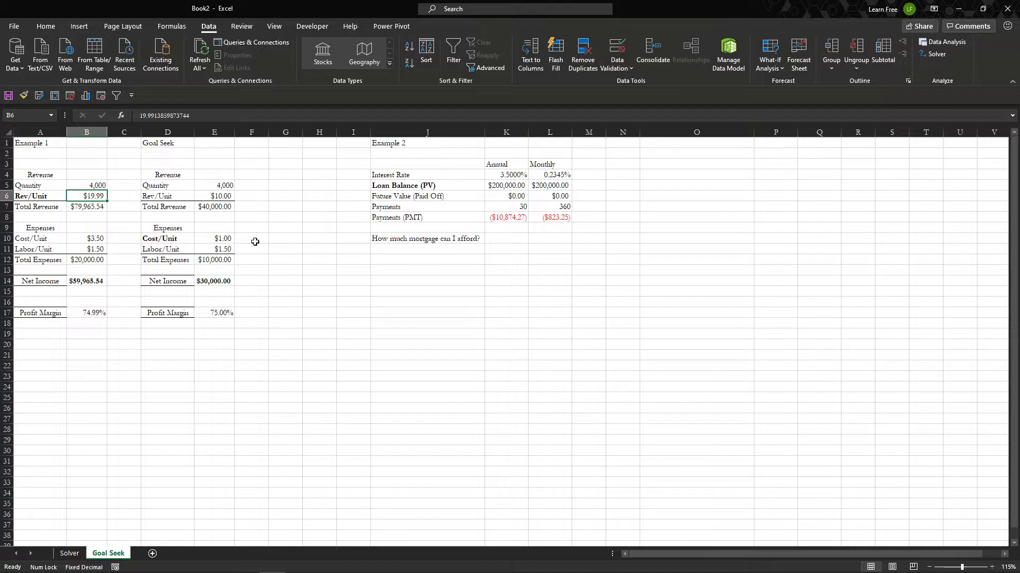
{"action": "left_click_drag", "start_coordinate": [48, 197], "coordinate": [78, 198]}
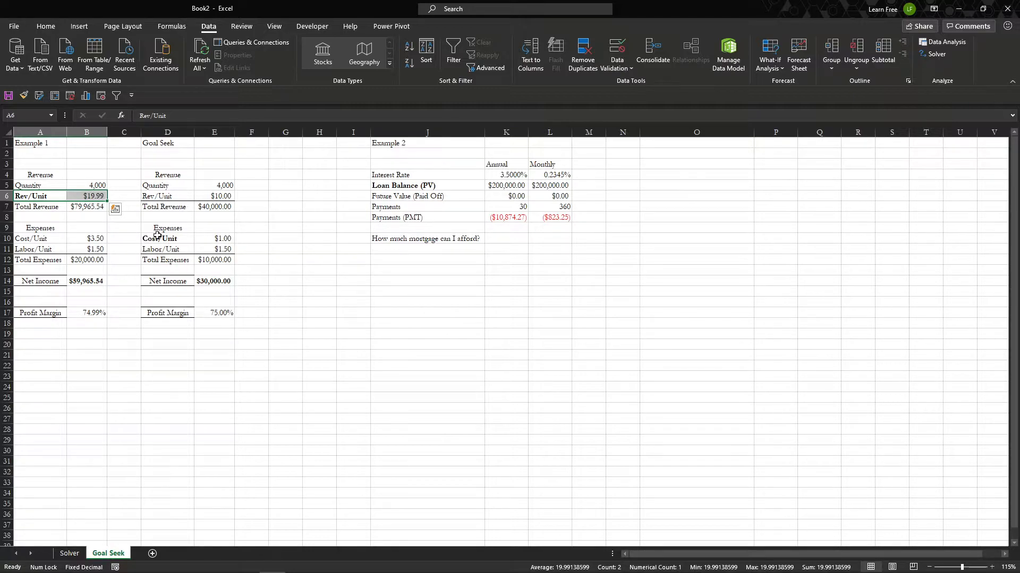
{"action": "left_click_drag", "start_coordinate": [157, 237], "coordinate": [218, 238]}
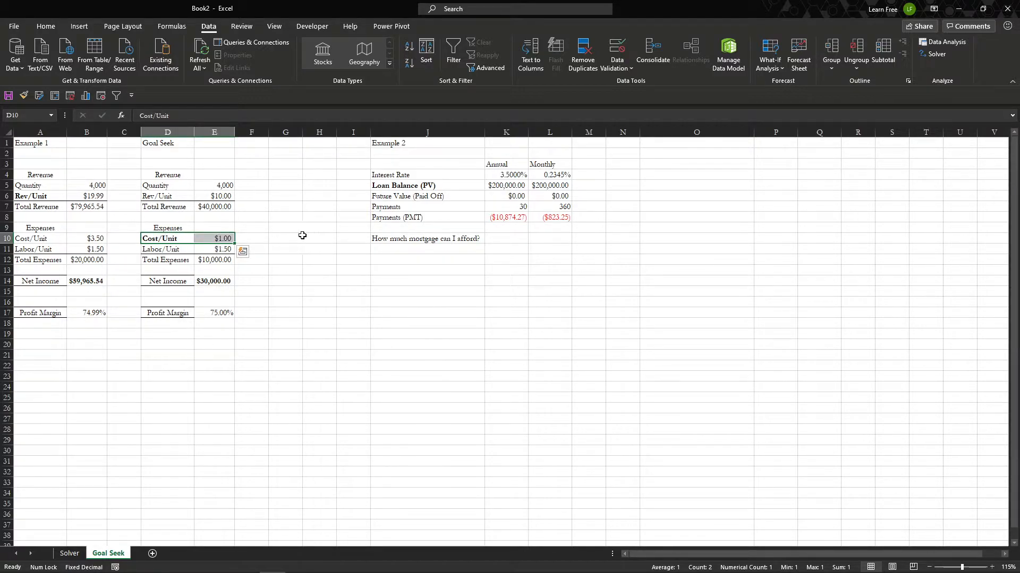
{"action": "left_click", "coordinate": [262, 238]}
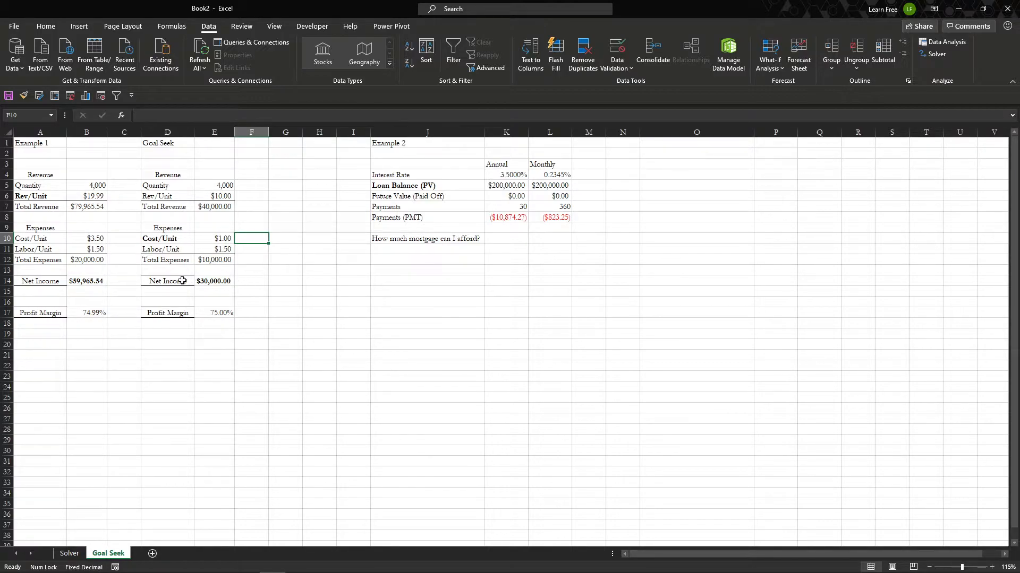
{"action": "left_click", "coordinate": [89, 281]}
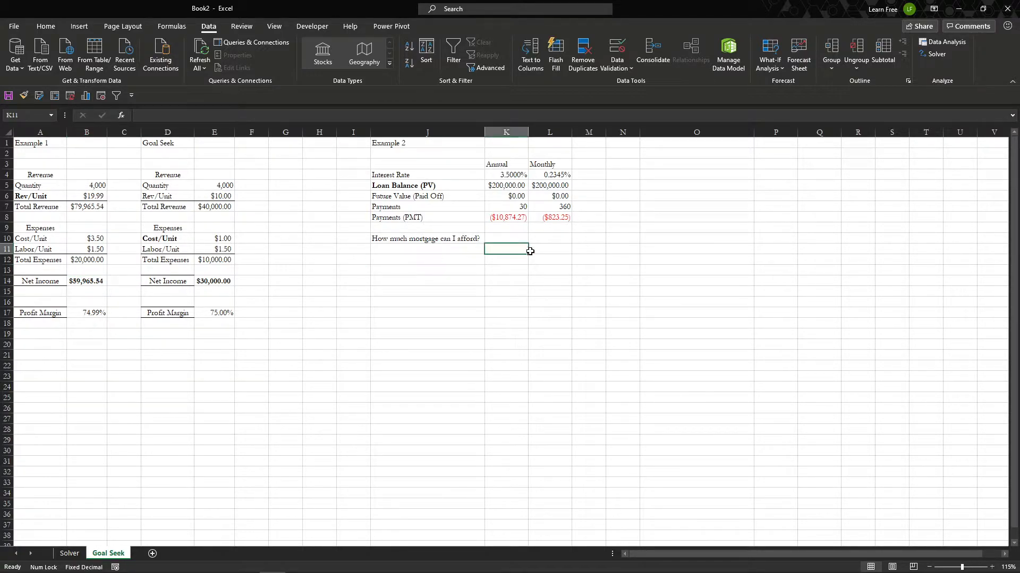
- Review Example 2's annual mortgage figures in column K: interest rate, loan balance, future value, number of payments and PMT formula
{"action": "left_click", "coordinate": [543, 240]}
{"action": "left_click", "coordinate": [539, 189]}
{"action": "left_click", "coordinate": [550, 244]}
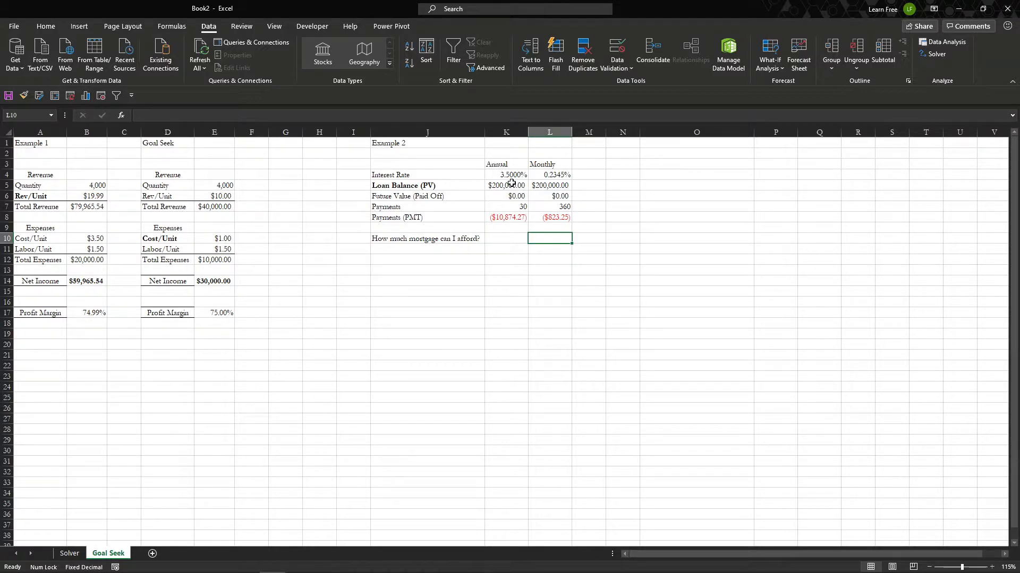
{"action": "left_click", "coordinate": [491, 186]}
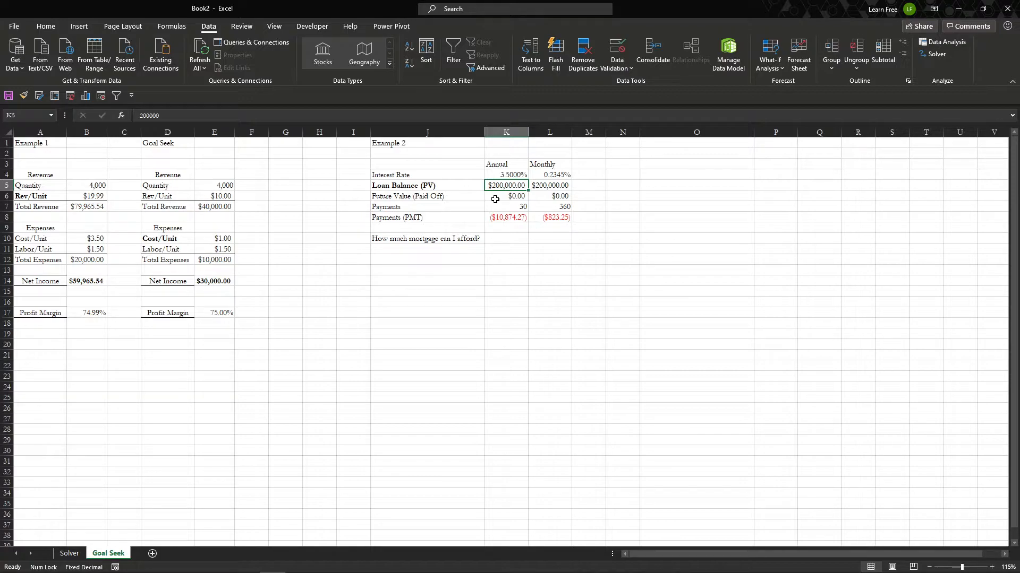
{"action": "left_click", "coordinate": [492, 172]}
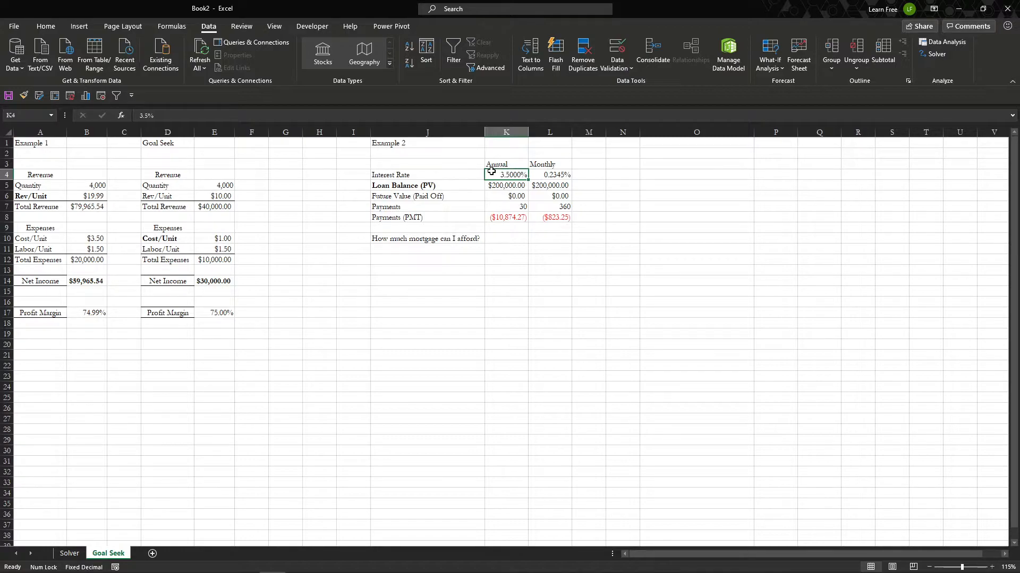
{"action": "left_click", "coordinate": [499, 207]}
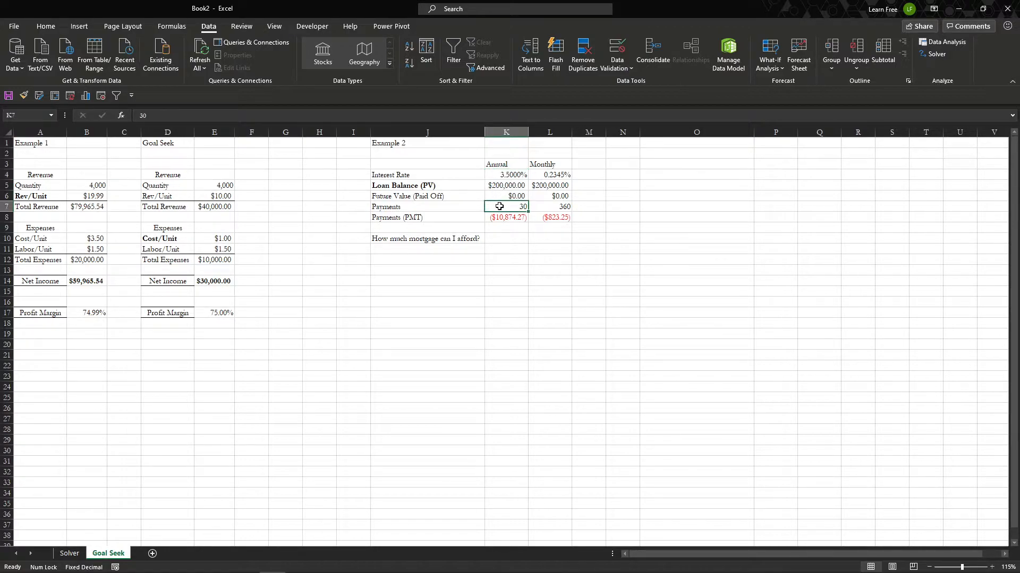
{"action": "left_click", "coordinate": [499, 197]}
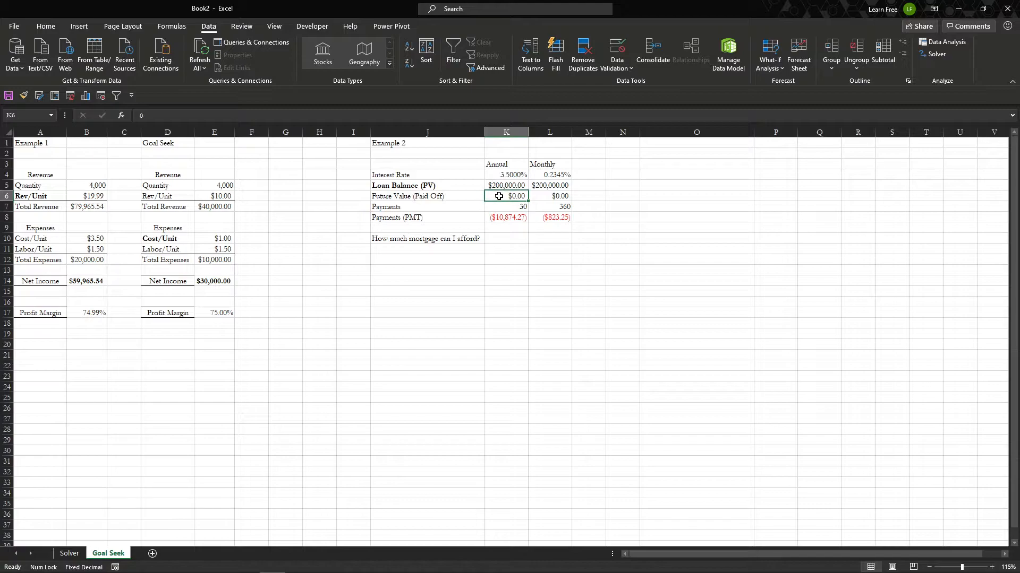
{"action": "left_click", "coordinate": [499, 219]}
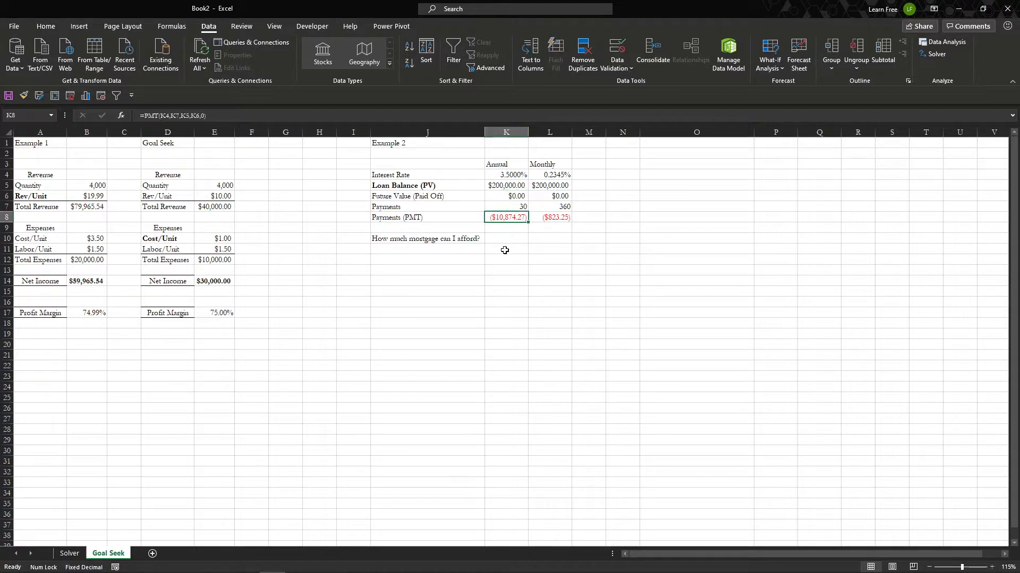
- Review Example 2's monthly mortgage figures in column L, from the interest rate down to the payment, ending on cell L10
{"action": "left_click_drag", "start_coordinate": [546, 173], "coordinate": [550, 218]}
{"action": "left_click", "coordinate": [541, 176]}
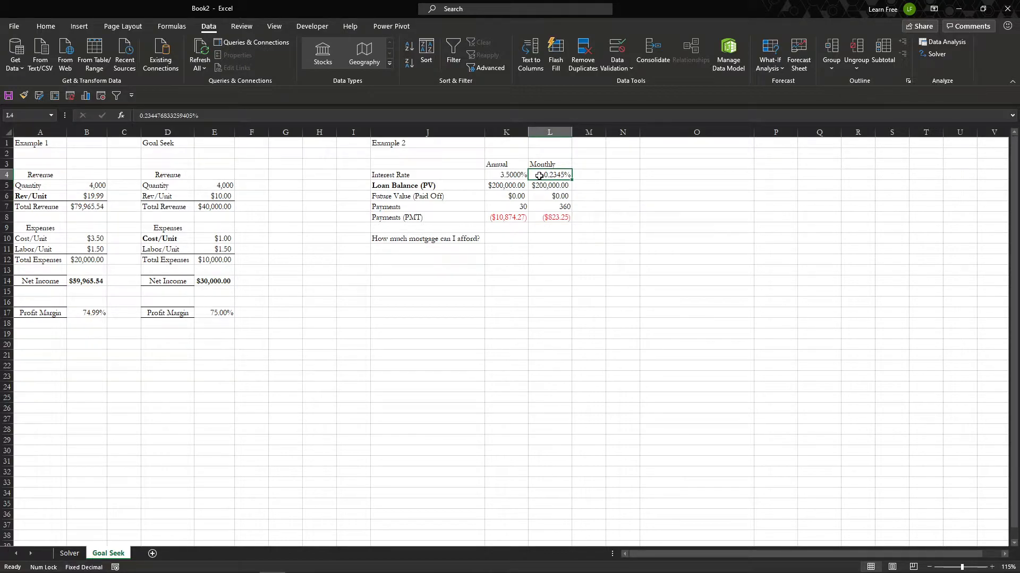
{"action": "left_click", "coordinate": [540, 186]}
{"action": "left_click", "coordinate": [540, 196]}
{"action": "left_click", "coordinate": [540, 208]}
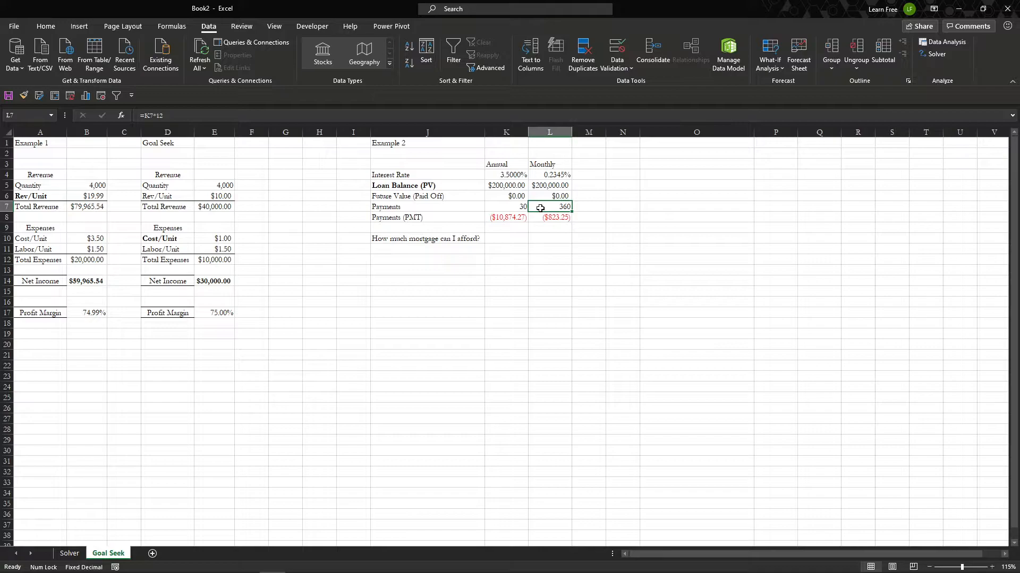
{"action": "left_click", "coordinate": [540, 236]}
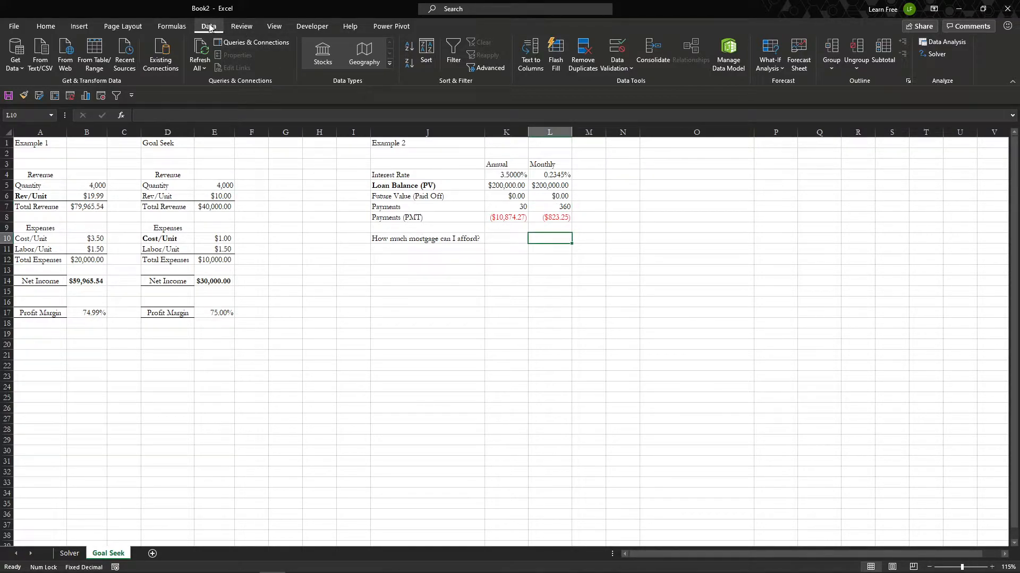
- Run Goal Seek on the monthly payment in L8 with a target of -1200 by changing the loan balance in L5, and keep the solution
{"action": "left_click", "coordinate": [776, 68]}
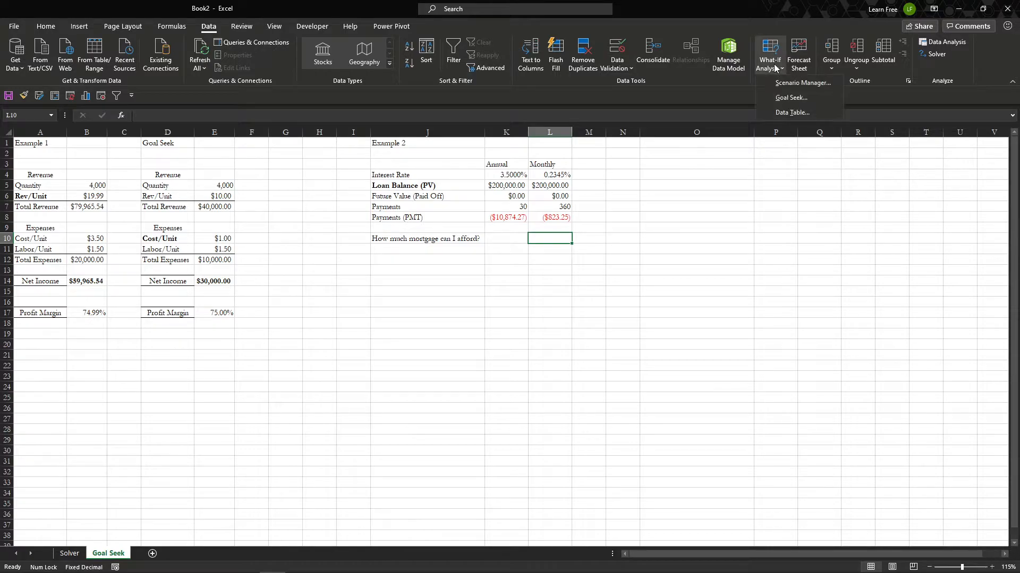
{"action": "left_click", "coordinate": [792, 98]}
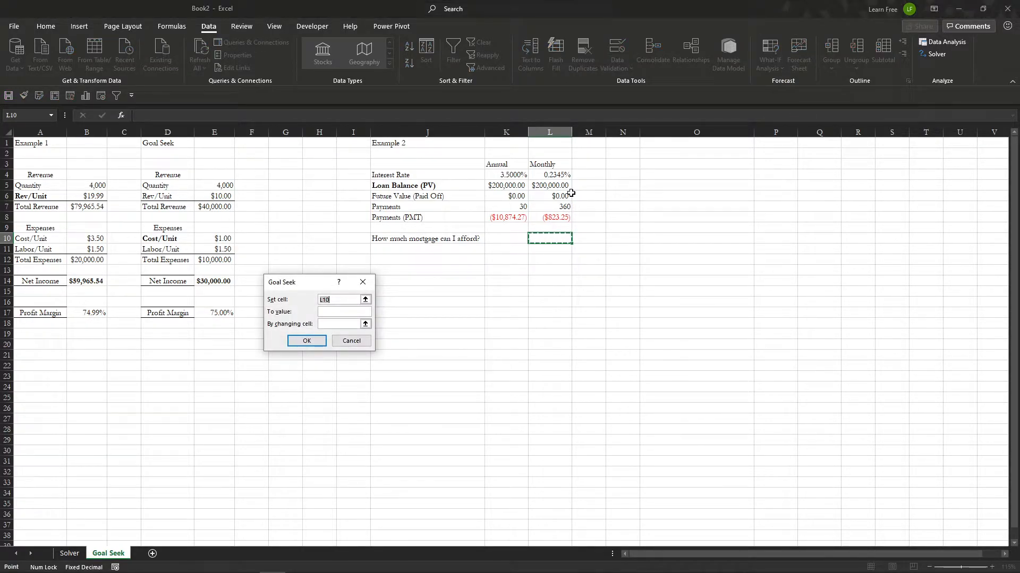
{"action": "left_click", "coordinate": [557, 217]}
{"action": "left_click", "coordinate": [354, 313]}
{"action": "key", "text": "Tab"}
{"action": "left_click", "coordinate": [550, 185]}
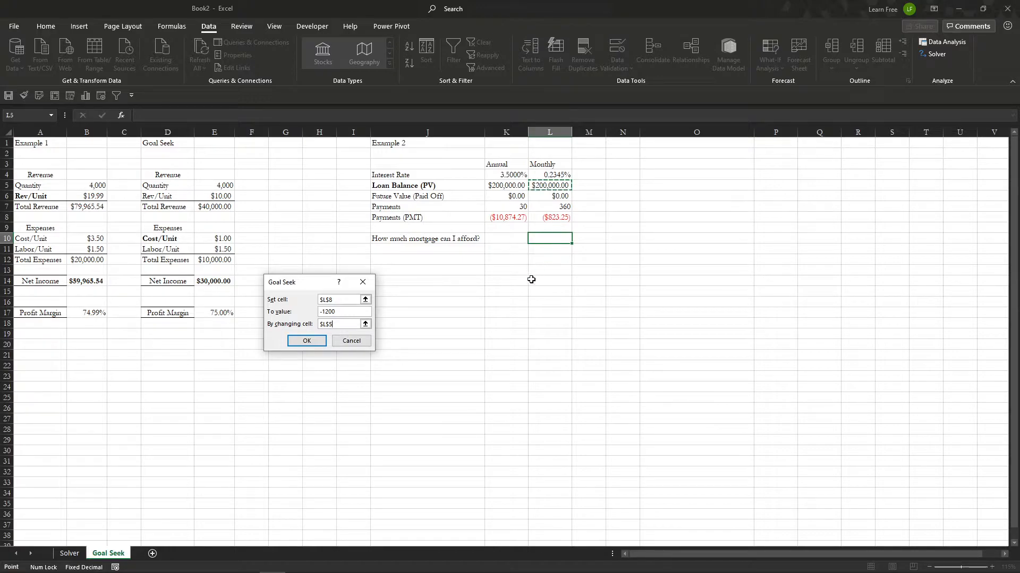
{"action": "left_click", "coordinate": [316, 346]}
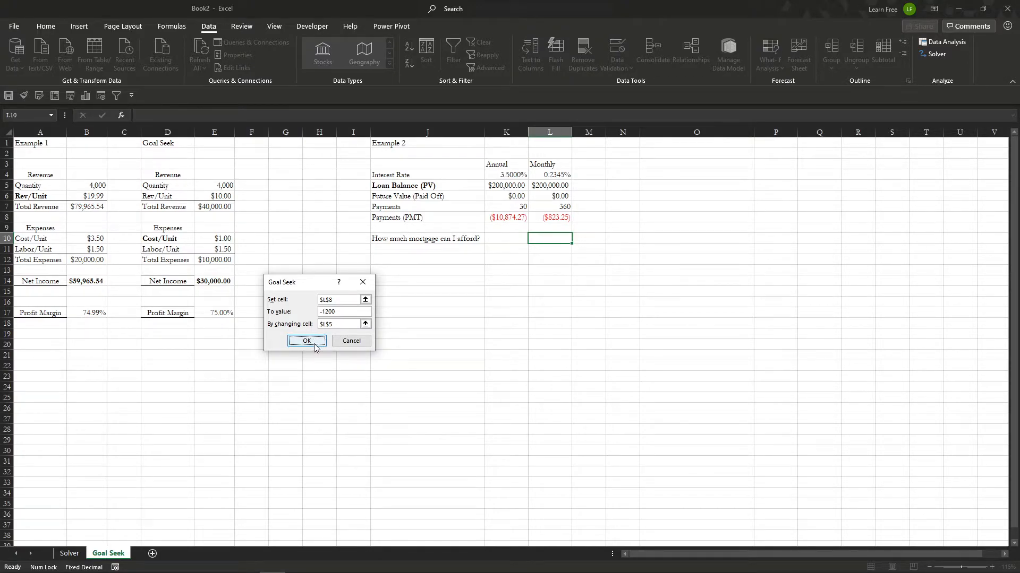
{"action": "left_click", "coordinate": [316, 344]}
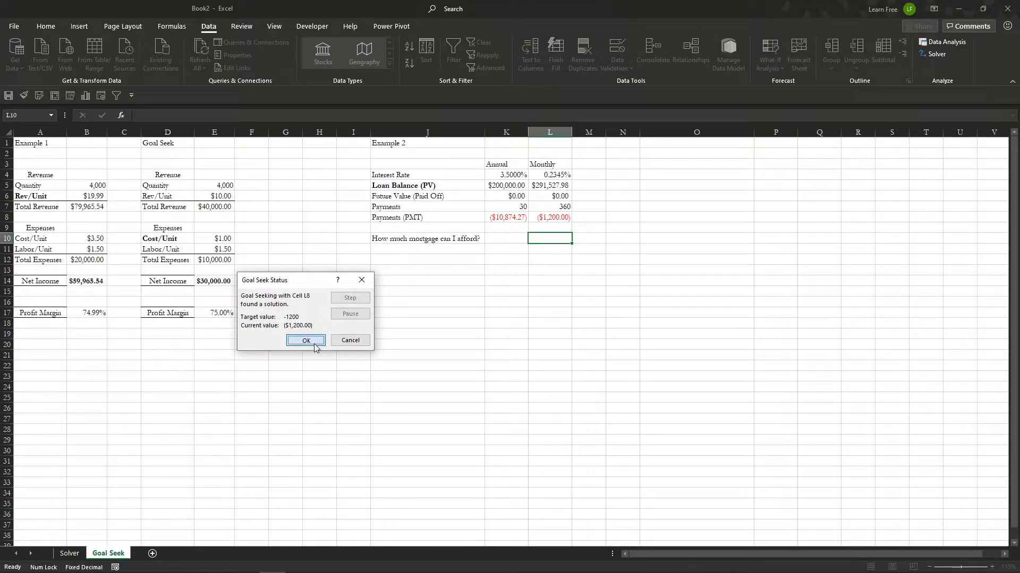
- Compare the solved monthly loan balance in L5 with the annual loan balance in K5
{"action": "left_click", "coordinate": [547, 187]}
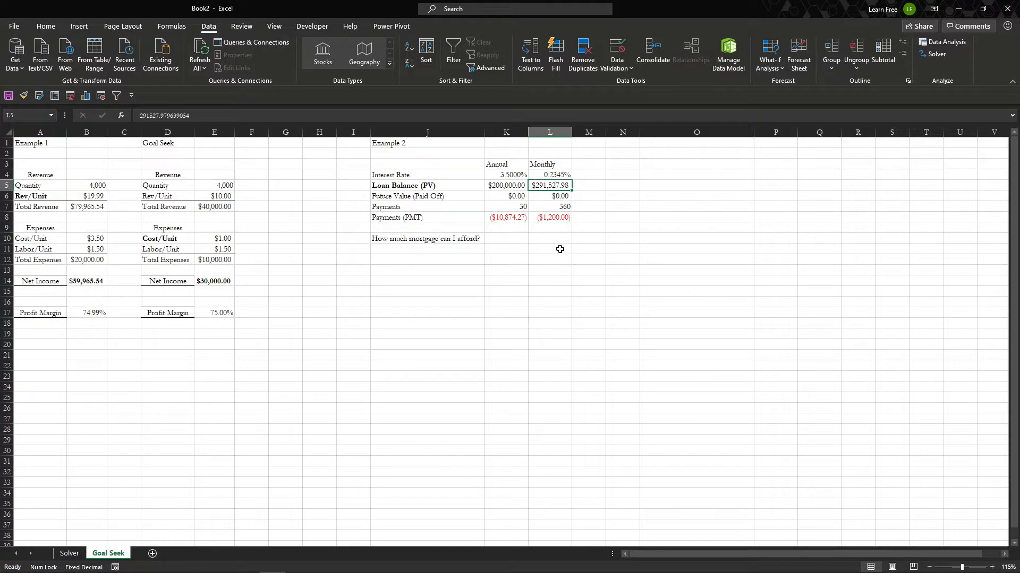
{"action": "left_click", "coordinate": [501, 187]}
{"action": "left_click", "coordinate": [562, 186]}
- Try a formula in L4 that references the annual interest rate in K4, check the payment in L8, and undo it
{"action": "left_click", "coordinate": [559, 177]}
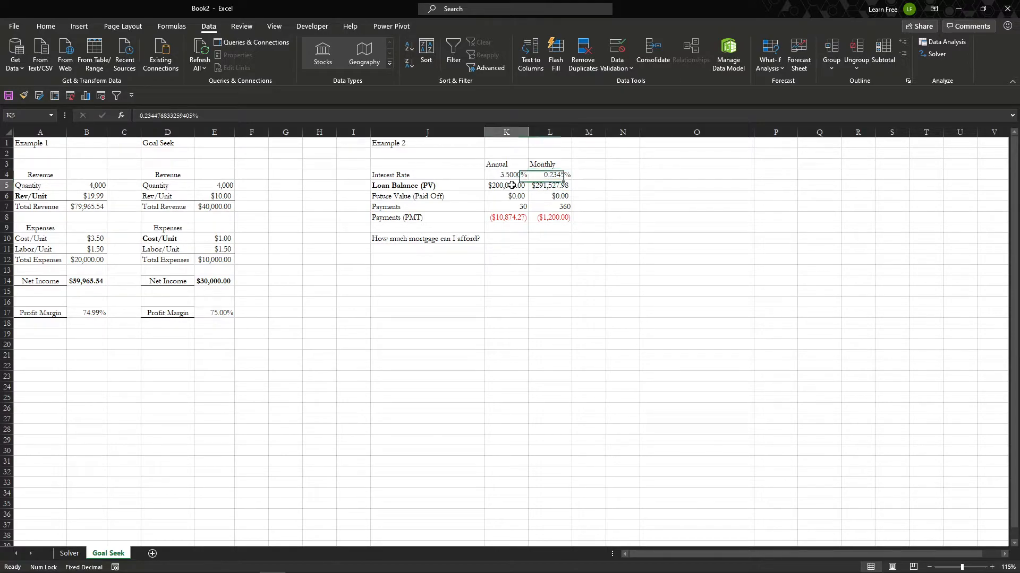
{"action": "type", "text": "="}
{"action": "key", "text": "Left"}
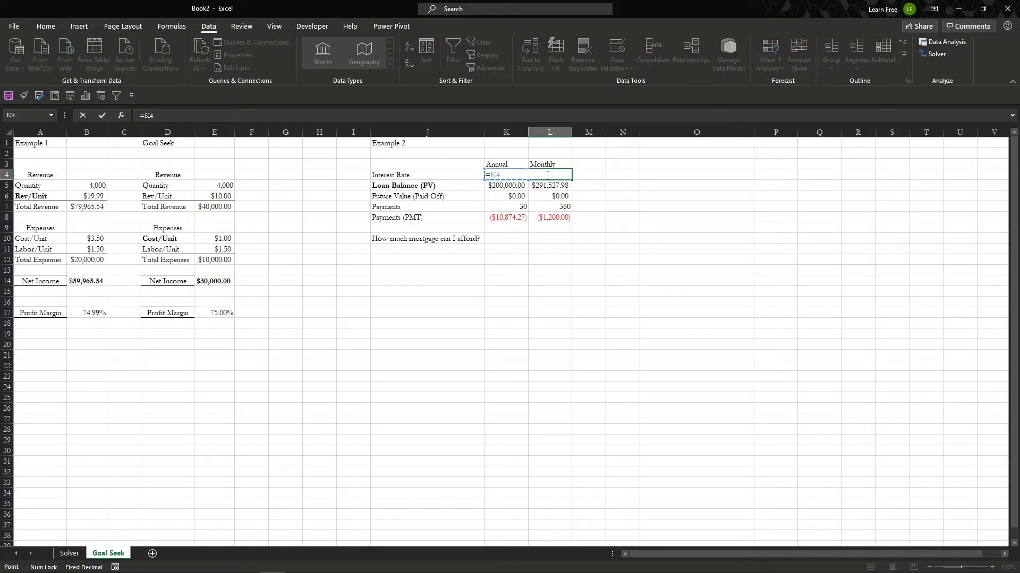
{"action": "key", "text": "Return"}
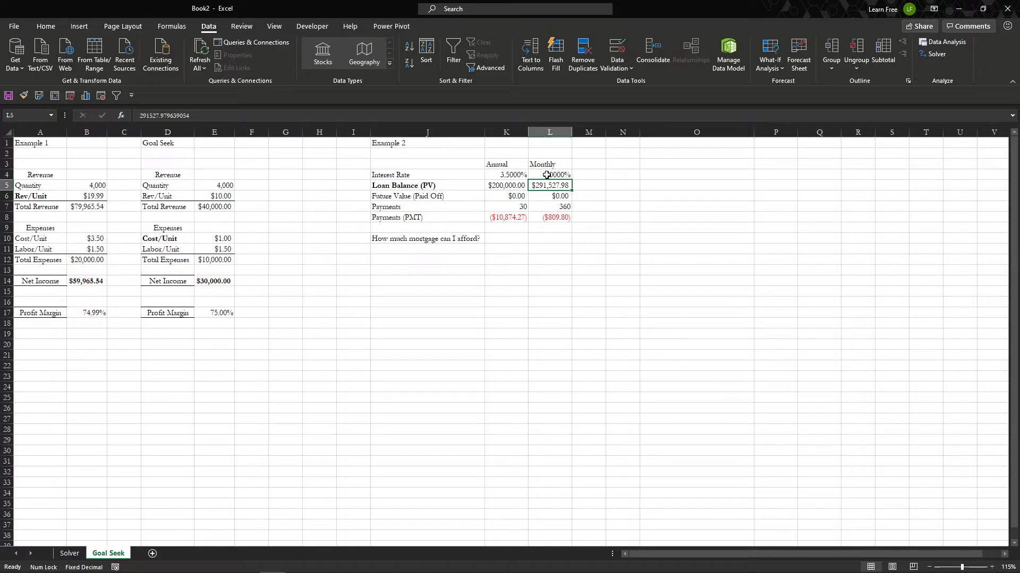
{"action": "left_click", "coordinate": [553, 216]}
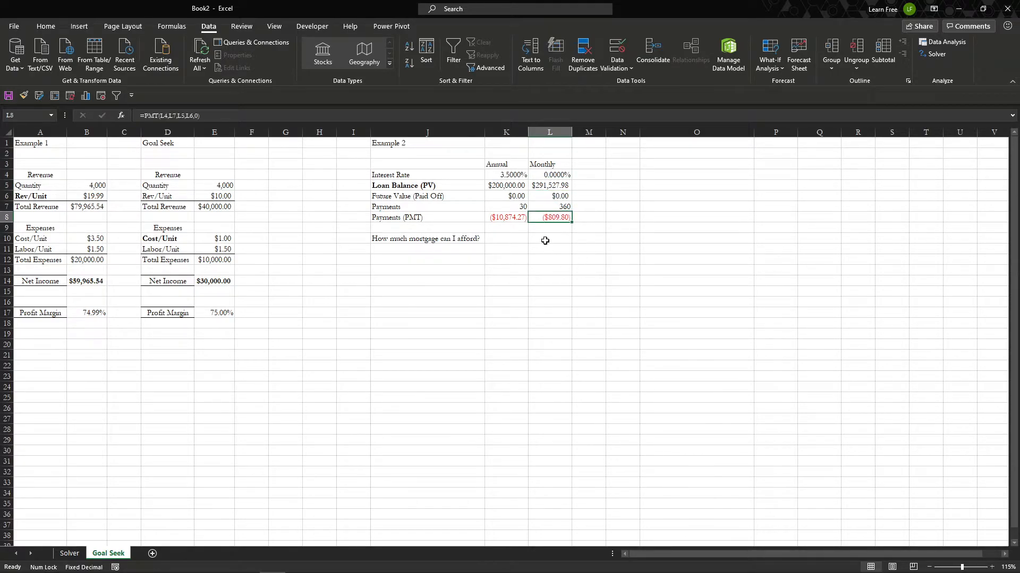
{"action": "key", "text": "ctrl+z"}
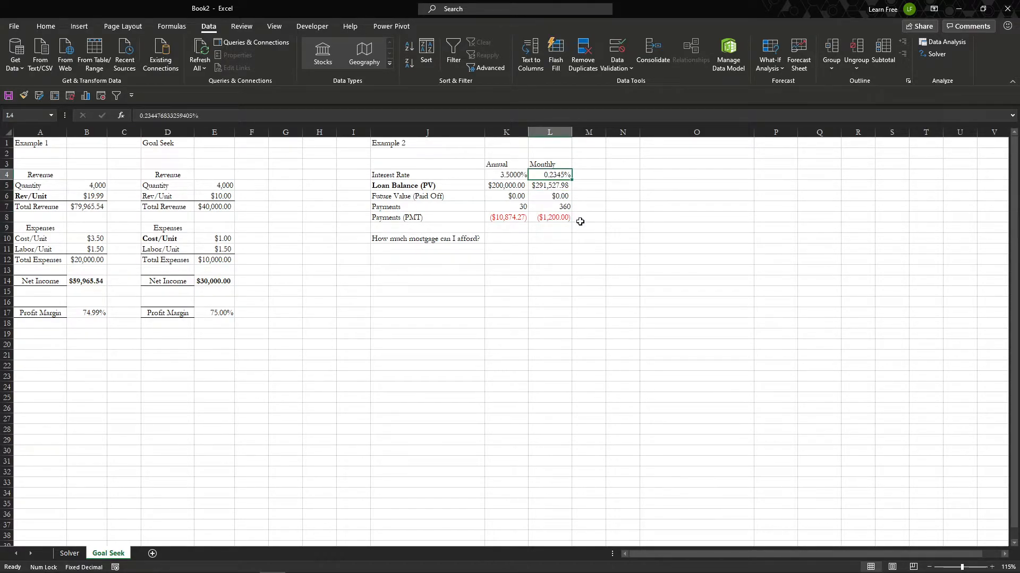
- Look at the Solver sheet briefly, and return to the Goal Seek sheet to review its two profit tables
{"action": "left_click", "coordinate": [574, 261]}
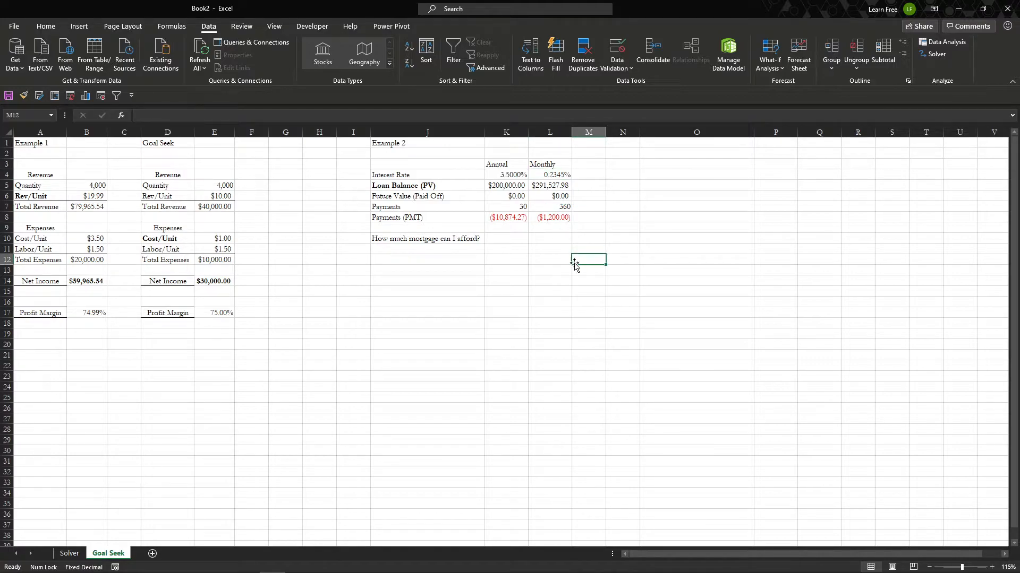
{"action": "left_click", "coordinate": [564, 261]}
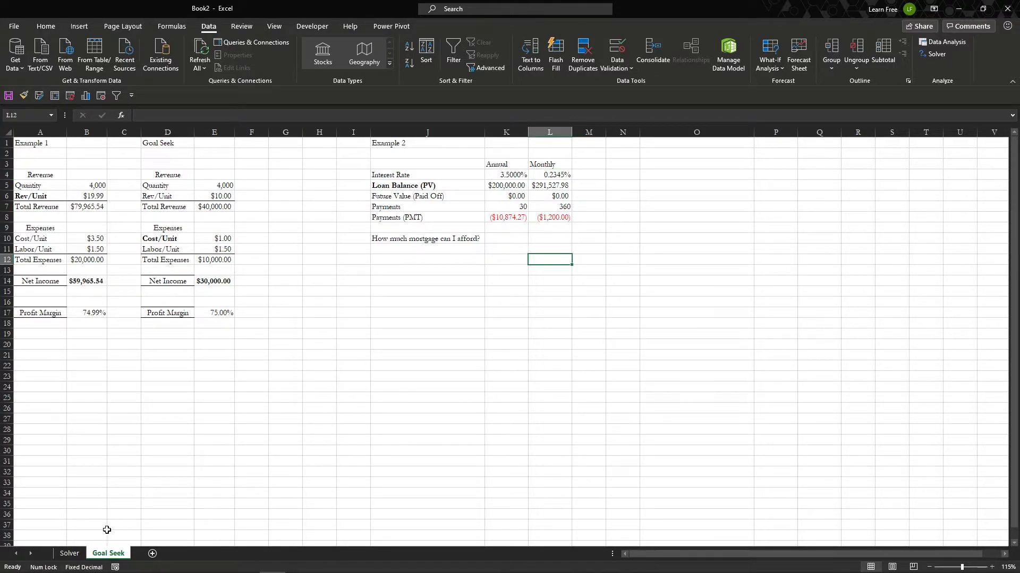
{"action": "left_click", "coordinate": [69, 554]}
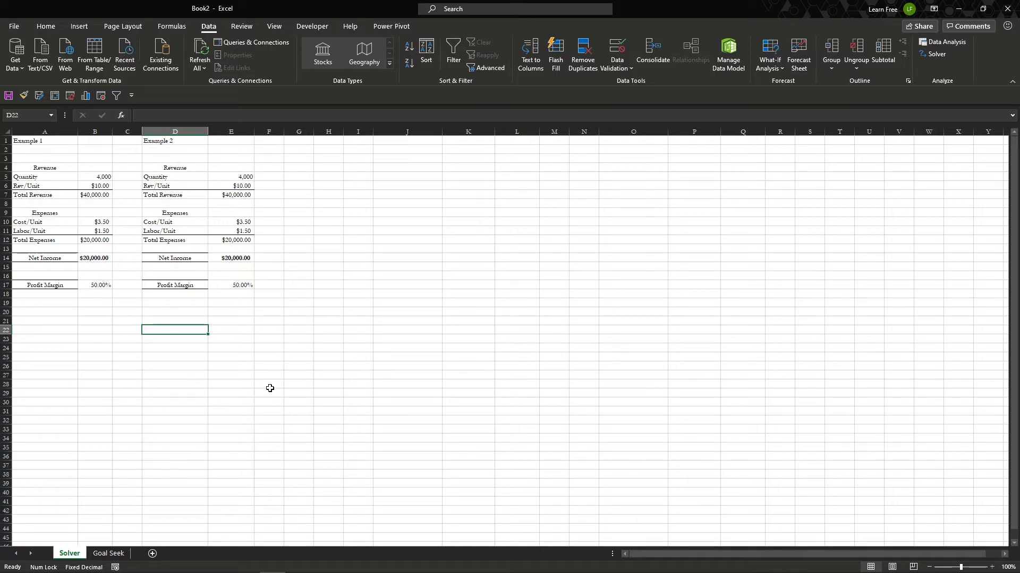
{"action": "left_click", "coordinate": [96, 554]}
{"action": "left_click_drag", "start_coordinate": [58, 175], "coordinate": [95, 332]}
{"action": "left_click_drag", "start_coordinate": [168, 177], "coordinate": [223, 316]}
{"action": "left_click", "coordinate": [166, 345]}
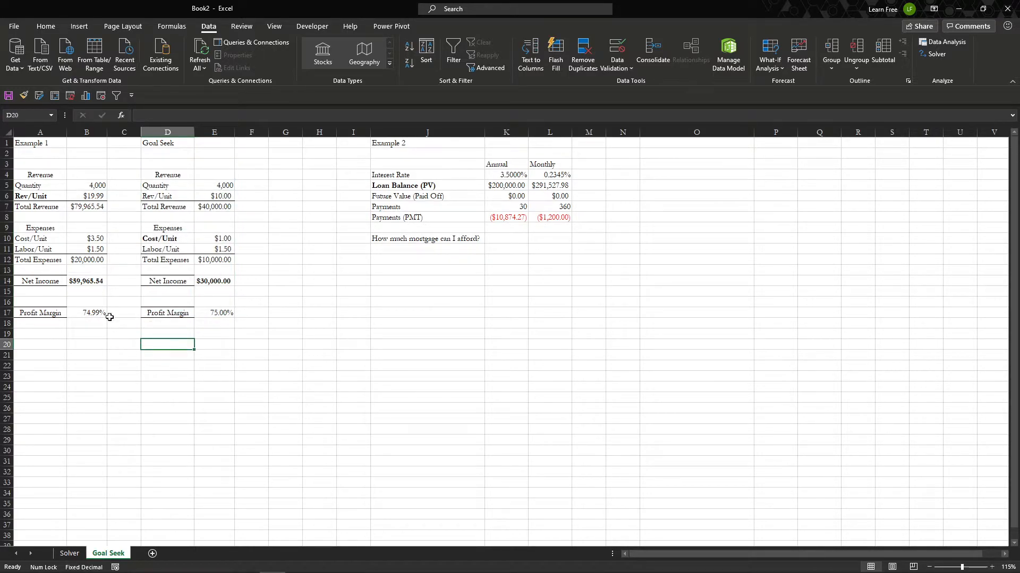
- Review the first table's Rev/Unit, Quantity, Net Income and Profit Margin cells in column B, ending on Quantity in B5
{"action": "left_click", "coordinate": [82, 196]}
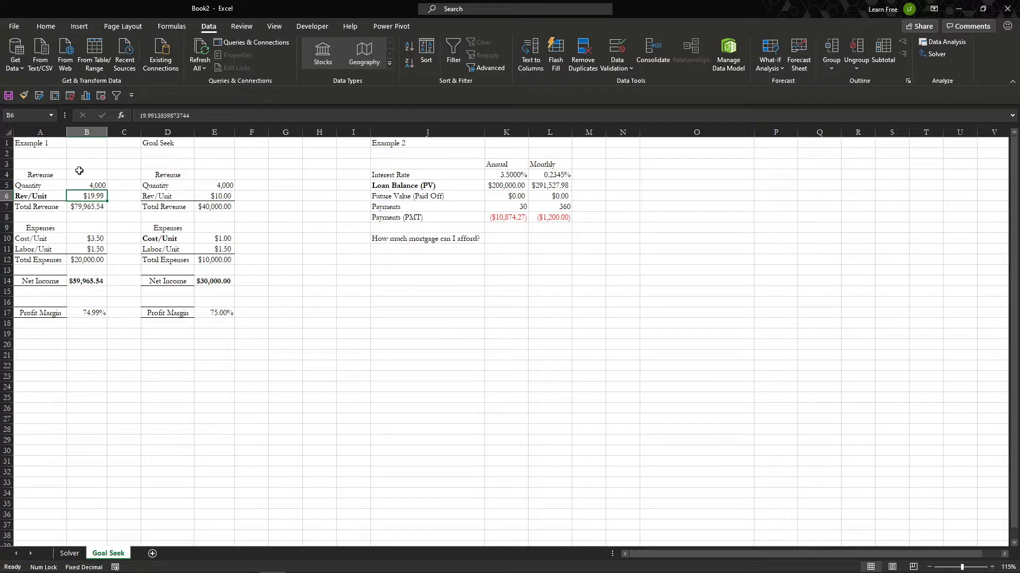
{"action": "left_click", "coordinate": [86, 186]}
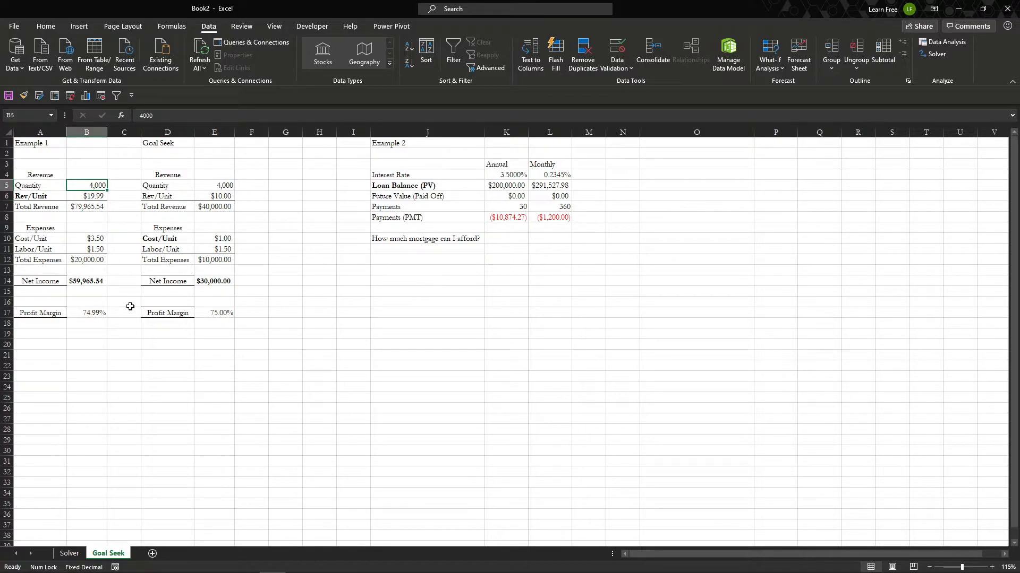
{"action": "left_click", "coordinate": [94, 281]}
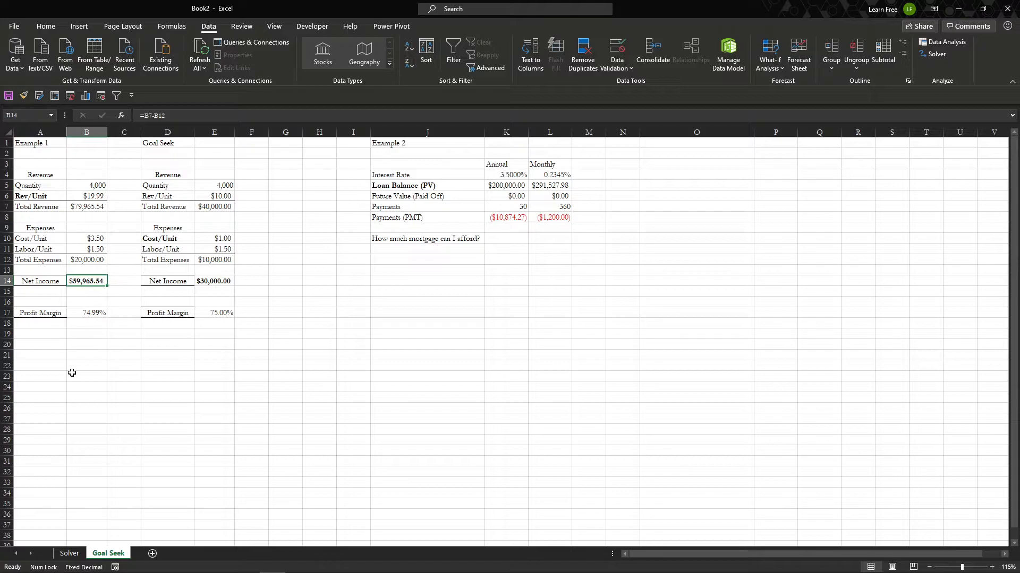
{"action": "left_click", "coordinate": [81, 311]}
{"action": "left_click", "coordinate": [84, 196]}
{"action": "left_click", "coordinate": [76, 185]}
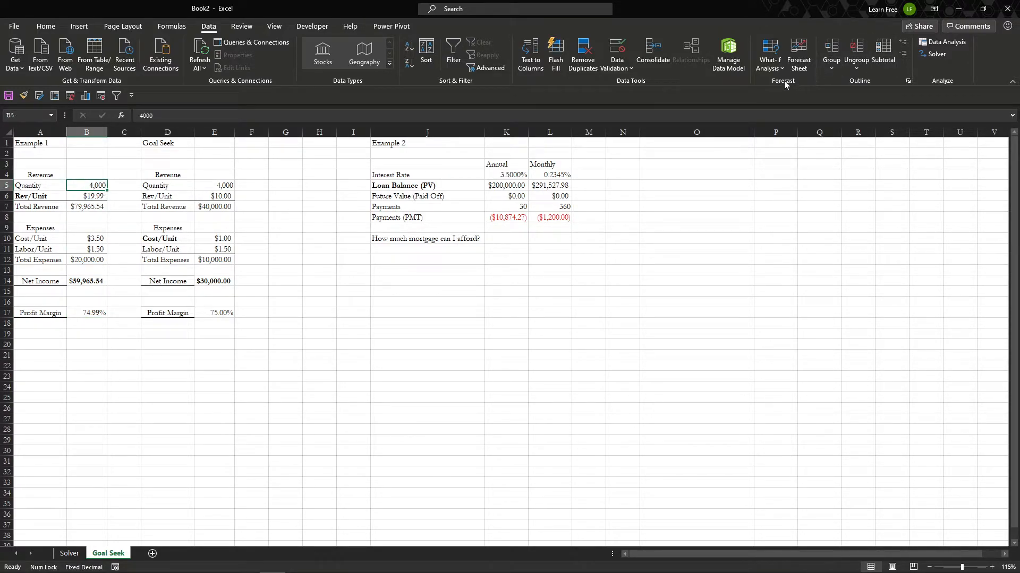
- Run Goal Seek on Net Income in B14 with a target of 100000 by changing Quantity in B5, keep the solution and autofit column B
{"action": "left_click", "coordinate": [770, 59]}
{"action": "left_click", "coordinate": [776, 99]}
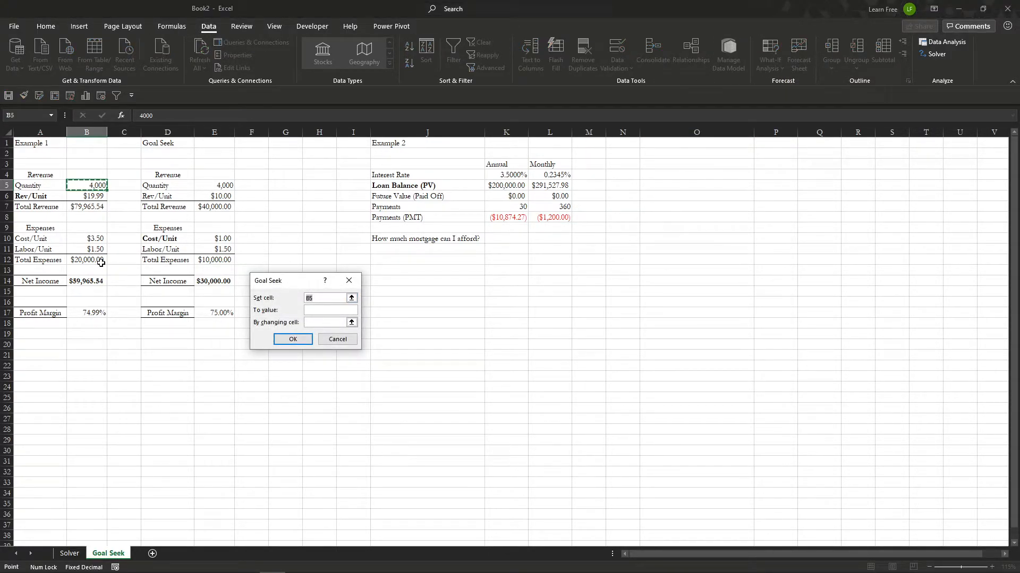
{"action": "left_click", "coordinate": [89, 281]}
{"action": "left_click", "coordinate": [325, 311]}
{"action": "left_click", "coordinate": [85, 187]}
{"action": "left_click", "coordinate": [291, 340]}
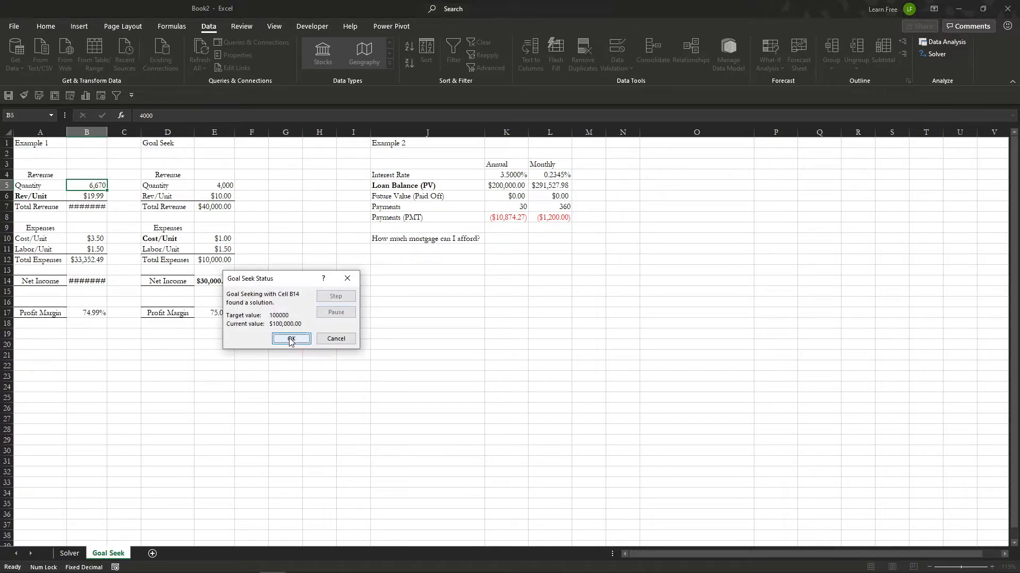
{"action": "left_click", "coordinate": [305, 340]}
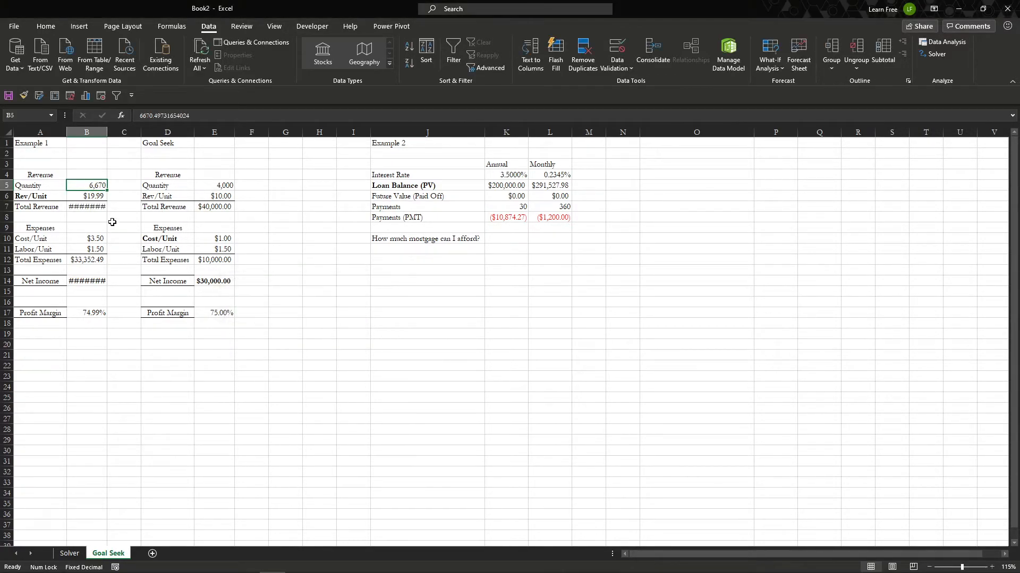
{"action": "double_click", "coordinate": [108, 131]}
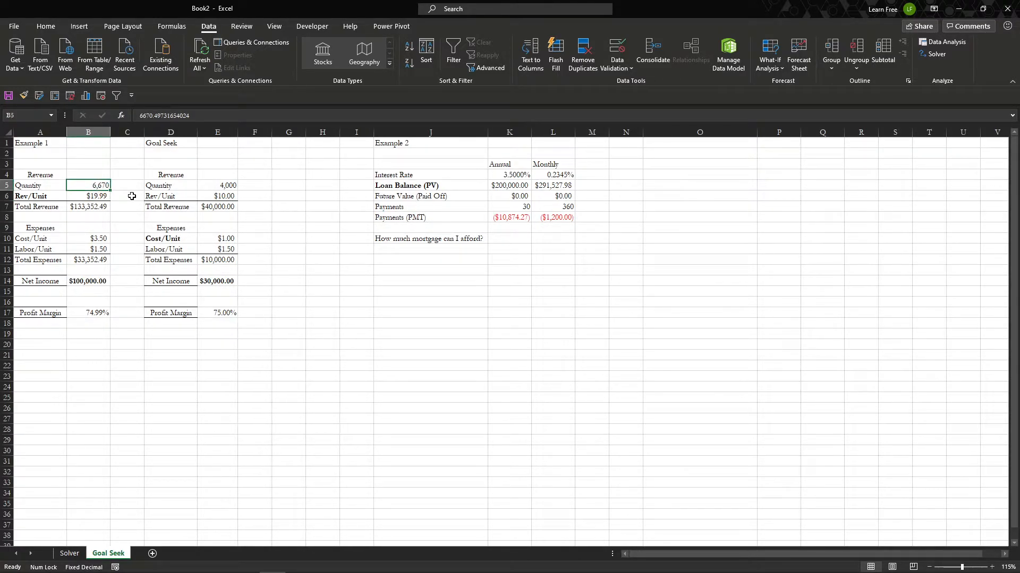
- Check the first table's Rev/Unit, expenses, Net Income and Profit Margin against the solved quantity
{"action": "key", "text": "Down"}
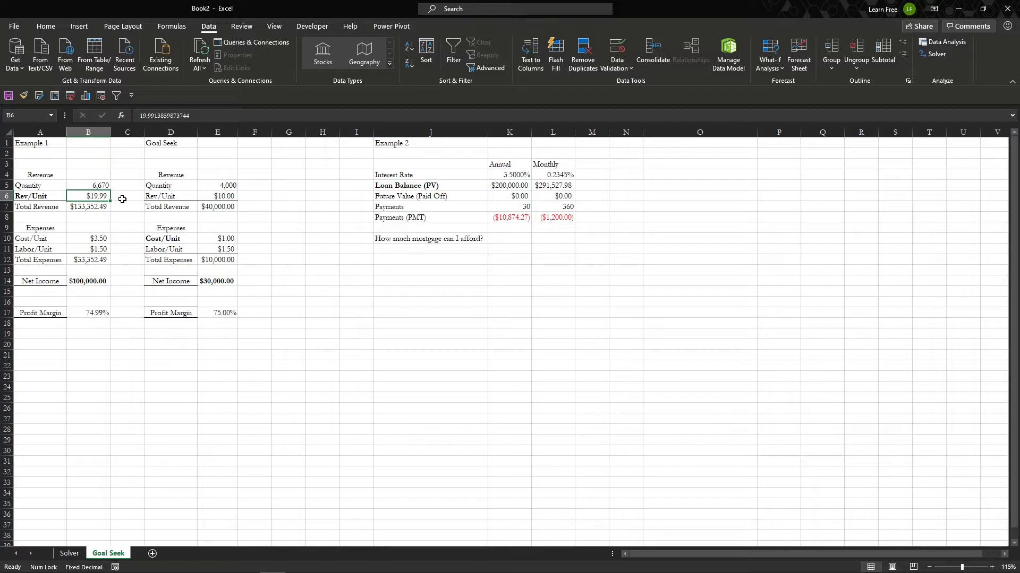
{"action": "left_click_drag", "start_coordinate": [91, 239], "coordinate": [108, 259]}
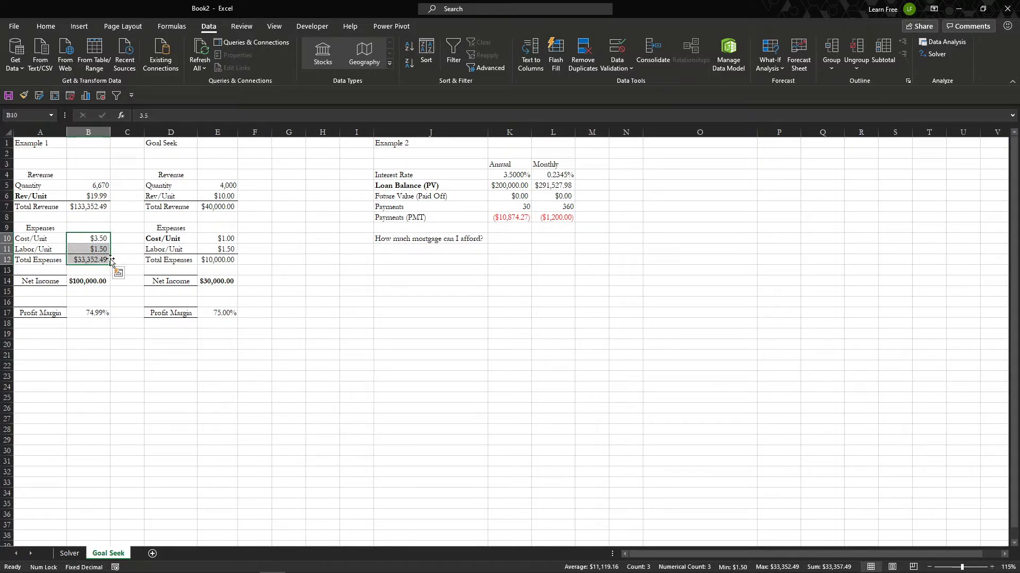
{"action": "left_click", "coordinate": [90, 281]}
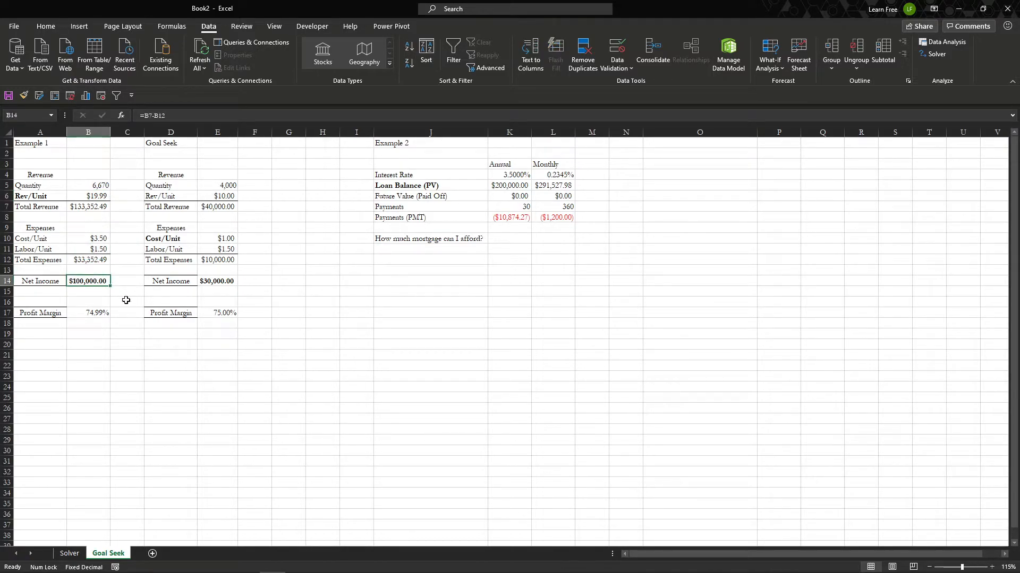
{"action": "left_click", "coordinate": [100, 314]}
{"action": "left_click", "coordinate": [127, 282]}
- Switch to the Solver sheet and make sure the Solver Add-in is enabled among the Excel Add-ins in Excel Options
{"action": "left_click", "coordinate": [69, 554]}
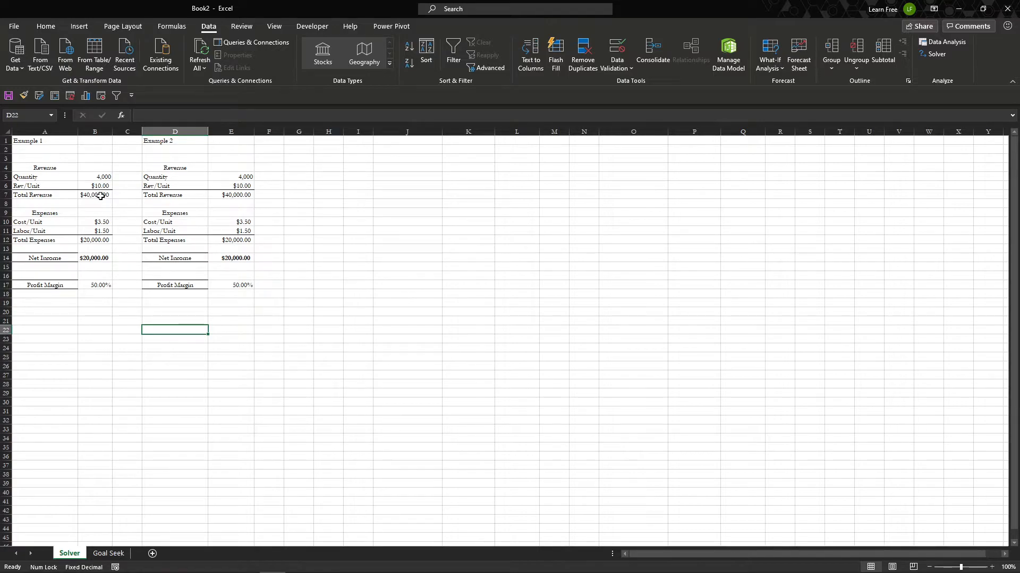
{"action": "left_click", "coordinate": [68, 322]}
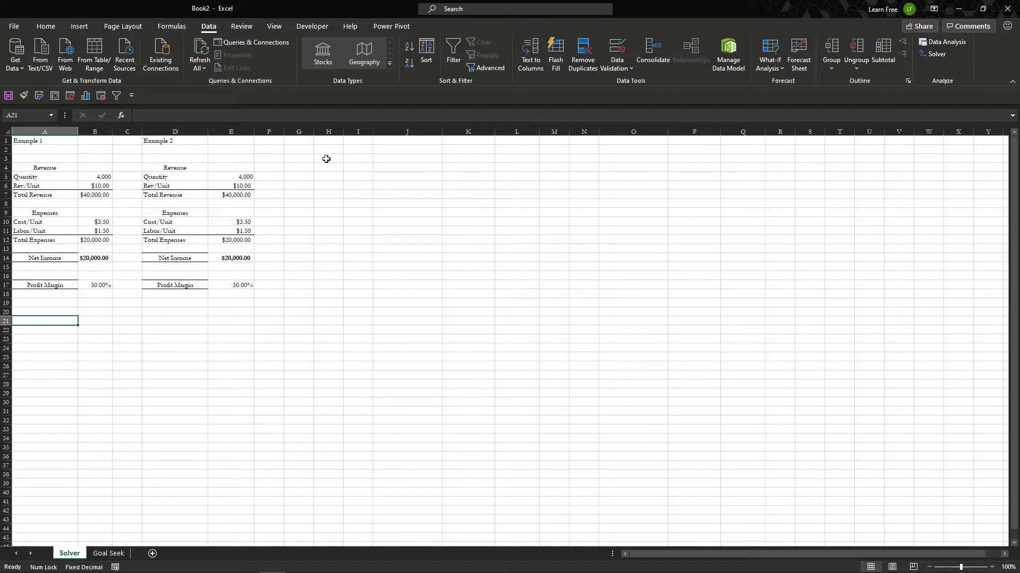
{"action": "left_click", "coordinate": [24, 26]}
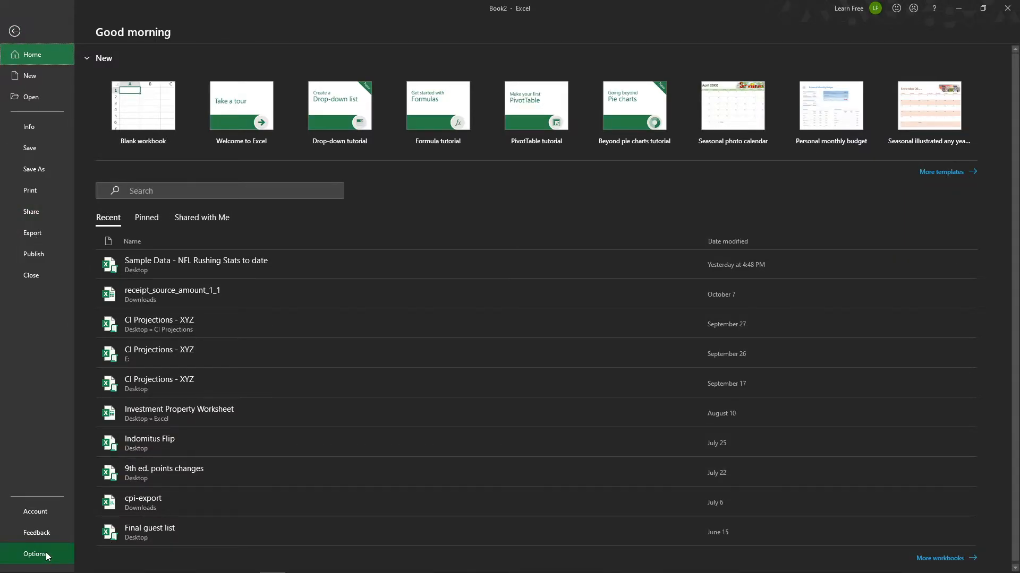
{"action": "left_click", "coordinate": [47, 554]}
{"action": "left_click", "coordinate": [310, 278]}
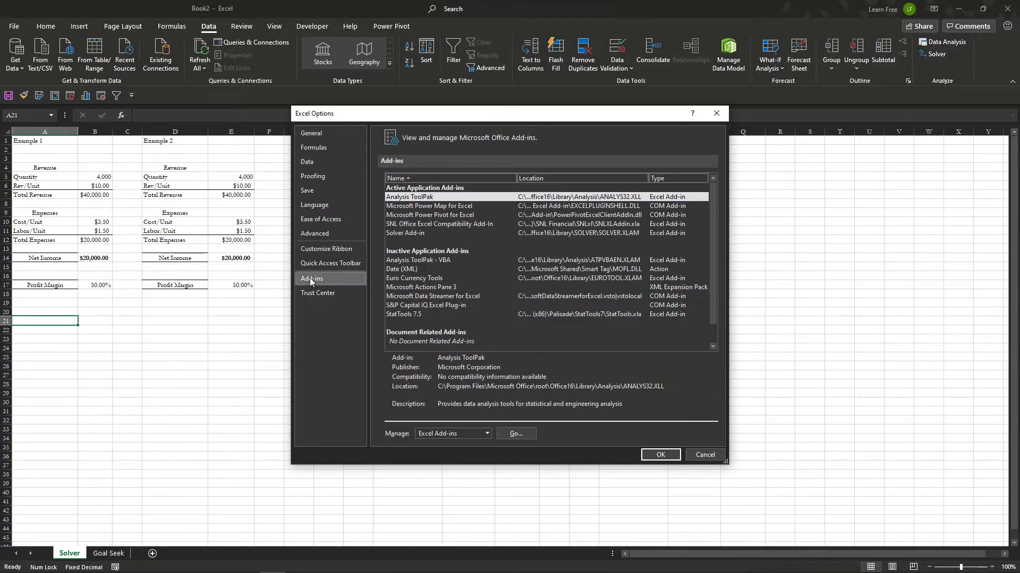
{"action": "left_click", "coordinate": [432, 234]}
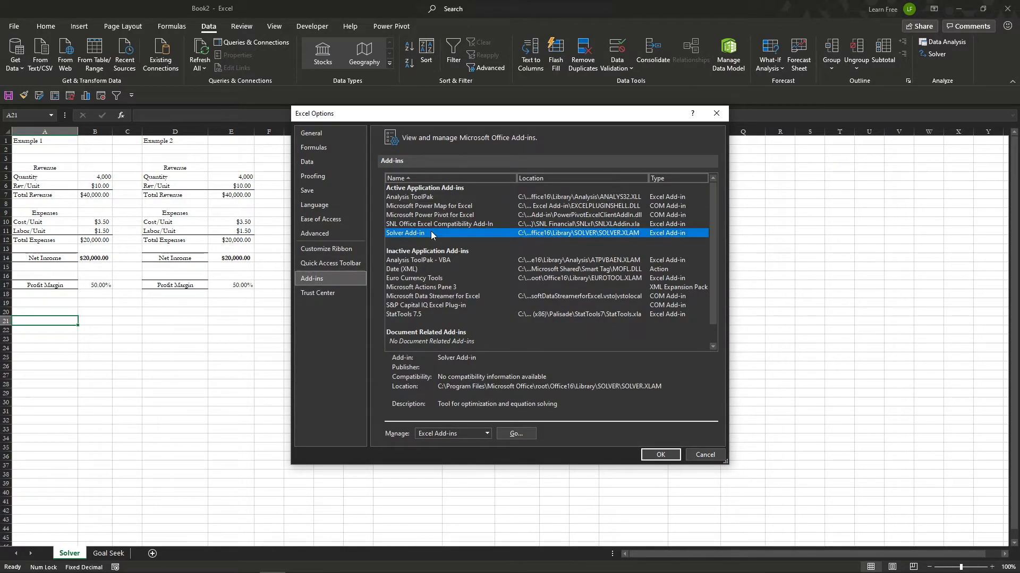
{"action": "left_click", "coordinate": [516, 434]}
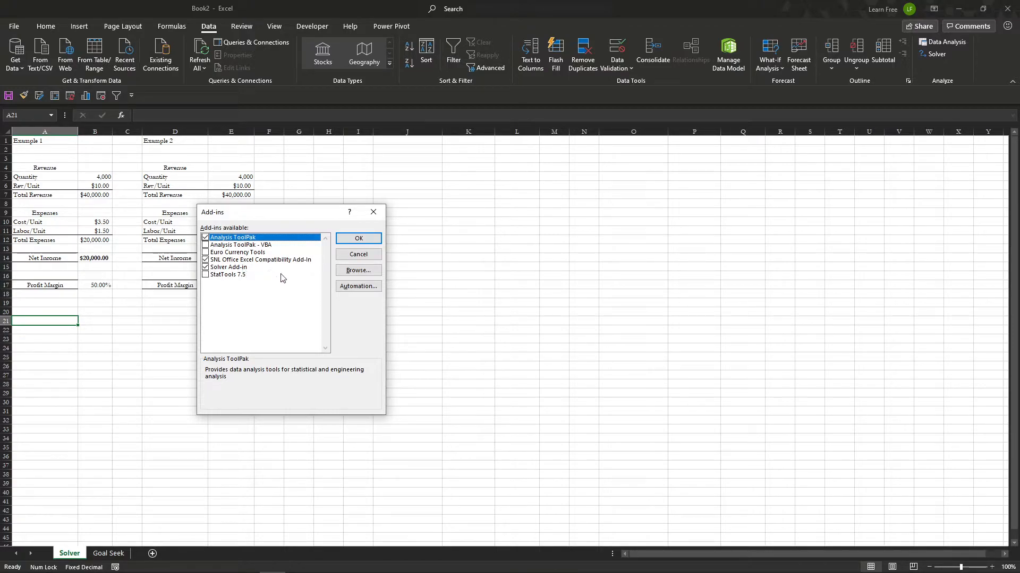
{"action": "left_click", "coordinate": [358, 237]}
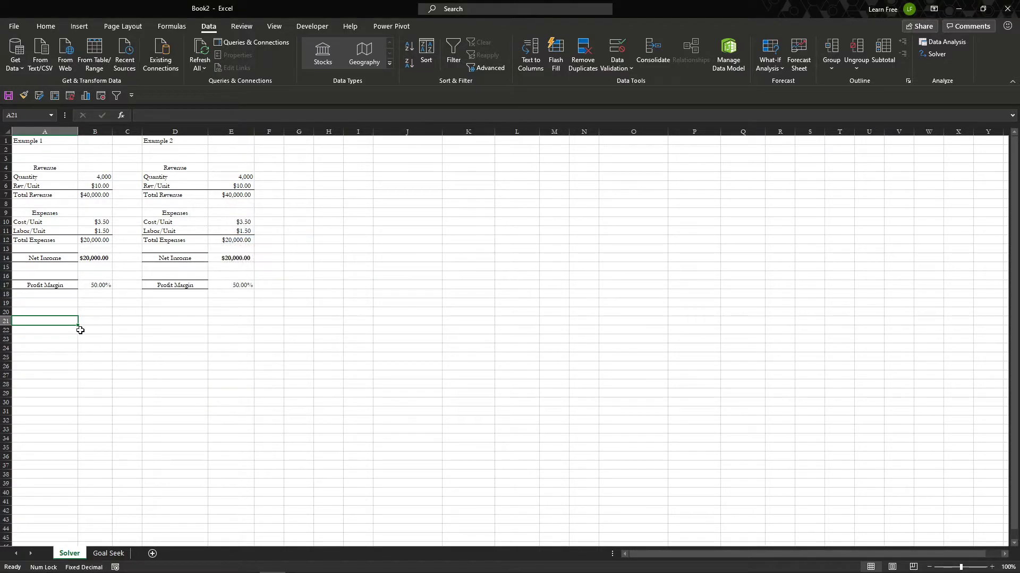
- Open Solver and set the objective to Example 1's Profit Margin in B17 with a target value of .75
{"action": "left_click", "coordinate": [929, 60]}
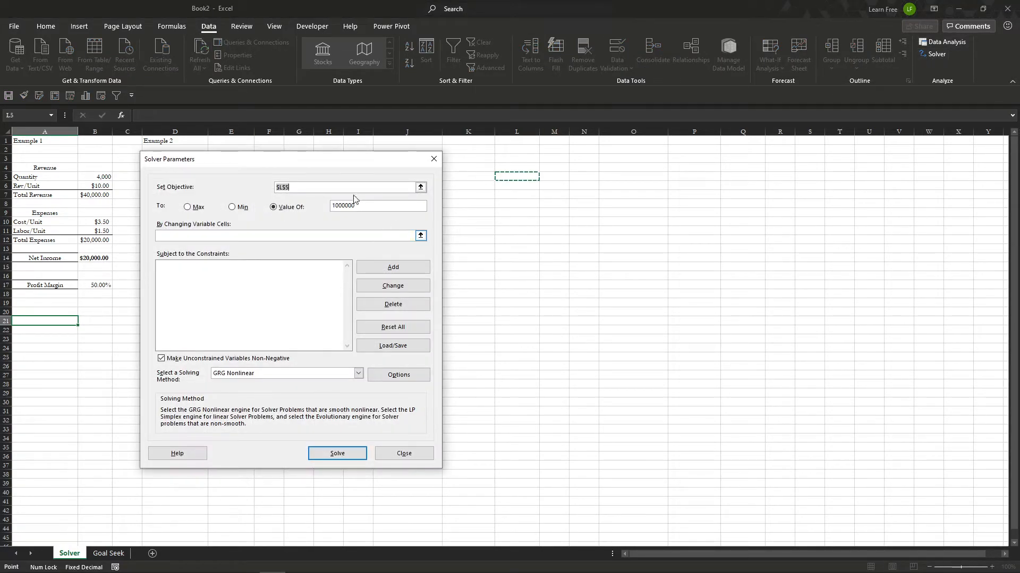
{"action": "left_click_drag", "start_coordinate": [295, 161], "coordinate": [412, 161]}
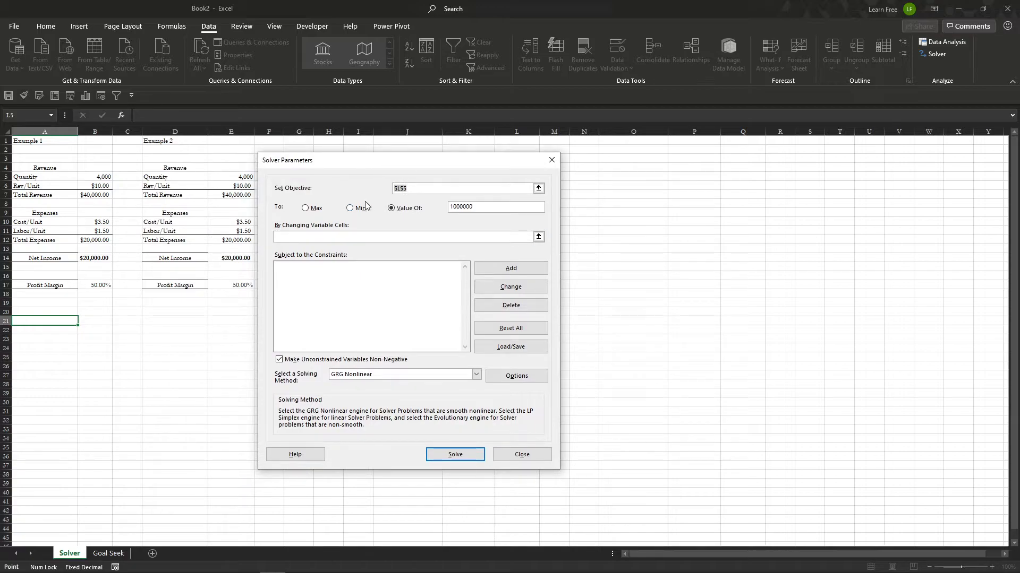
{"action": "left_click", "coordinate": [421, 187]}
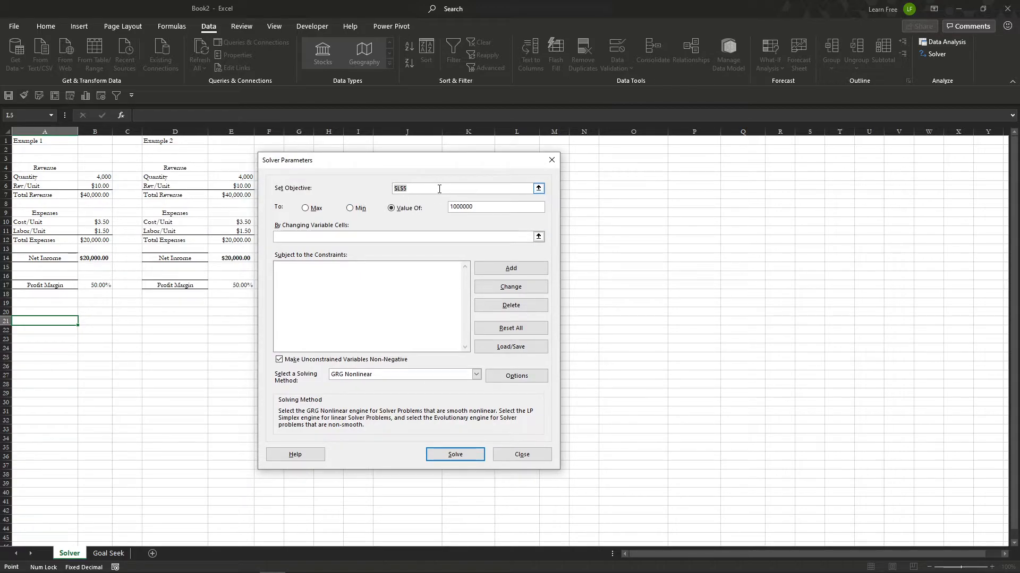
{"action": "left_click", "coordinate": [89, 286]}
{"action": "left_click_drag", "start_coordinate": [487, 208], "coordinate": [440, 208]}
{"action": "key", "text": "BackSpace"}
- Use Cost/Unit in B10 and Rev/Unit in B6 as the variable cells for Example 1
{"action": "left_click", "coordinate": [445, 237]}
{"action": "left_click", "coordinate": [98, 222]}
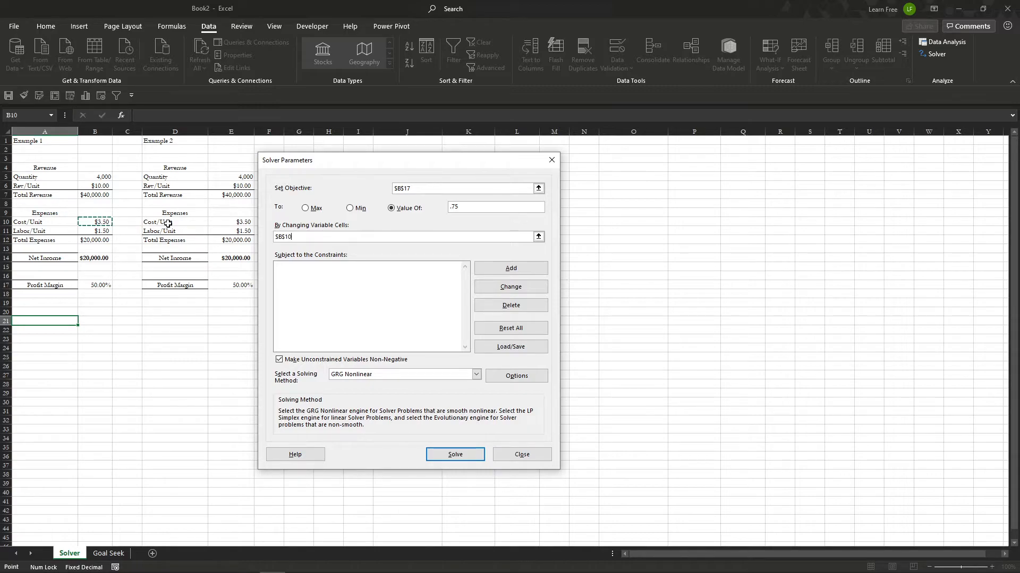
{"action": "left_click", "coordinate": [86, 187], "text": "ctrl"}
- Add a constraint that keeps Example 1's Rev/Unit in B6 <= 19.99
{"action": "left_click", "coordinate": [395, 290]}
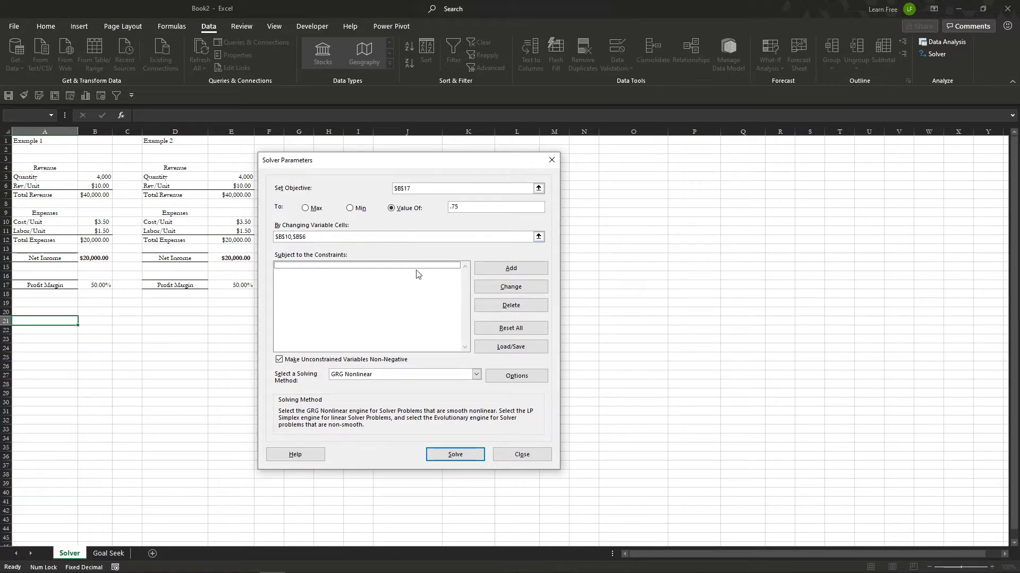
{"action": "left_click", "coordinate": [480, 272]}
{"action": "left_click", "coordinate": [85, 187]}
{"action": "key", "text": "Tab"}
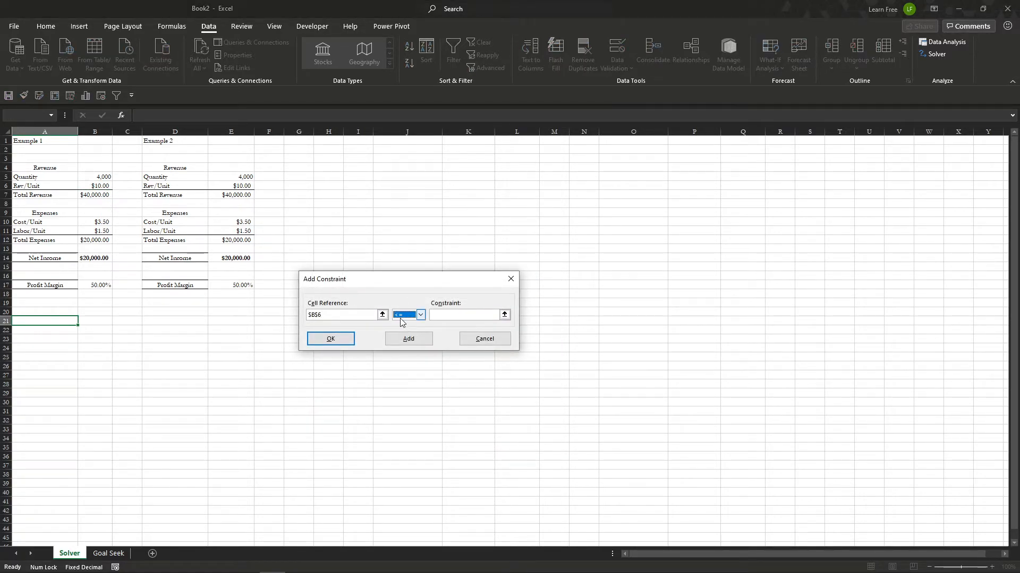
{"action": "left_click", "coordinate": [421, 316]}
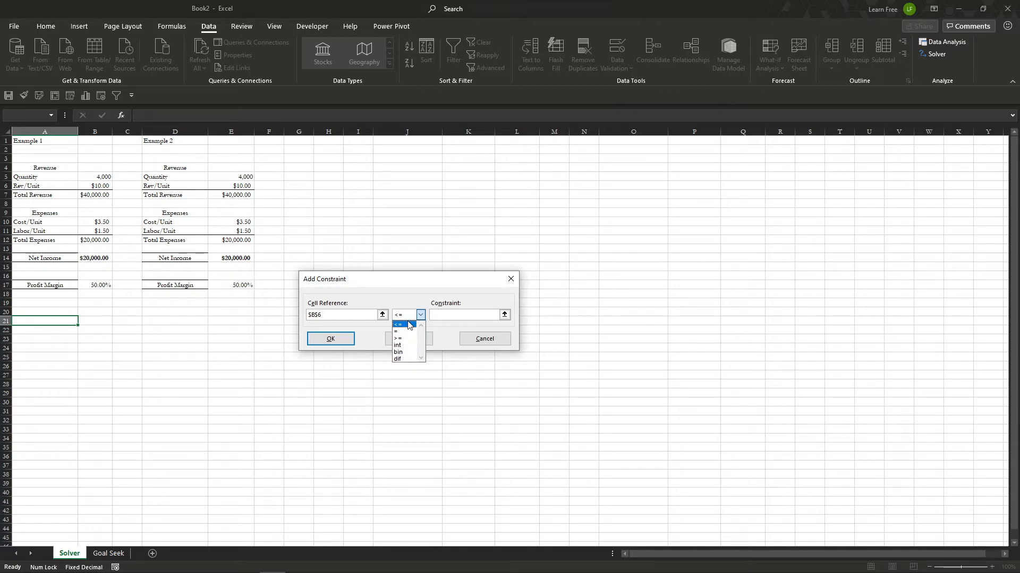
{"action": "left_click", "coordinate": [410, 325]}
{"action": "left_click", "coordinate": [451, 315]}
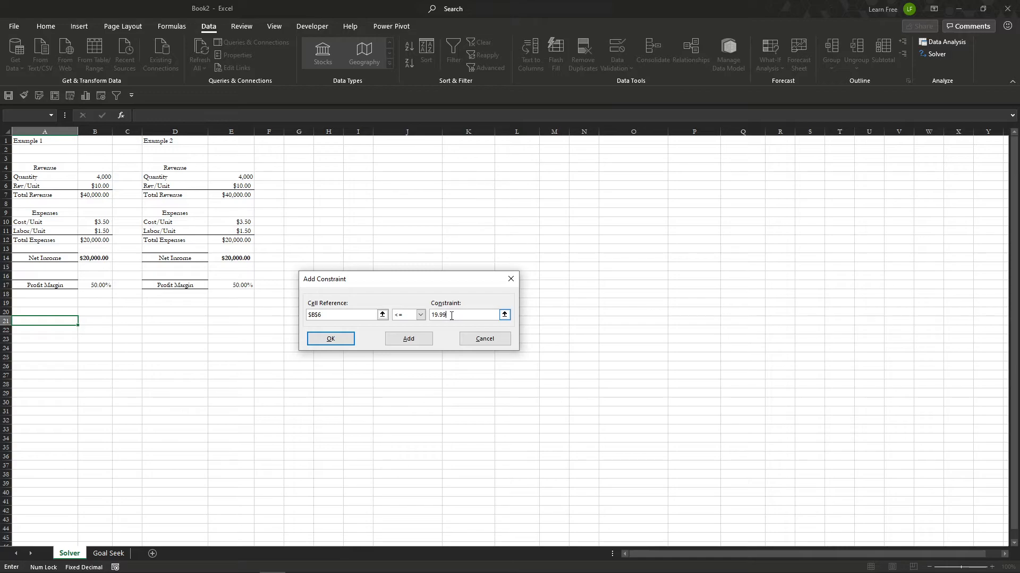
{"action": "left_click", "coordinate": [331, 339]}
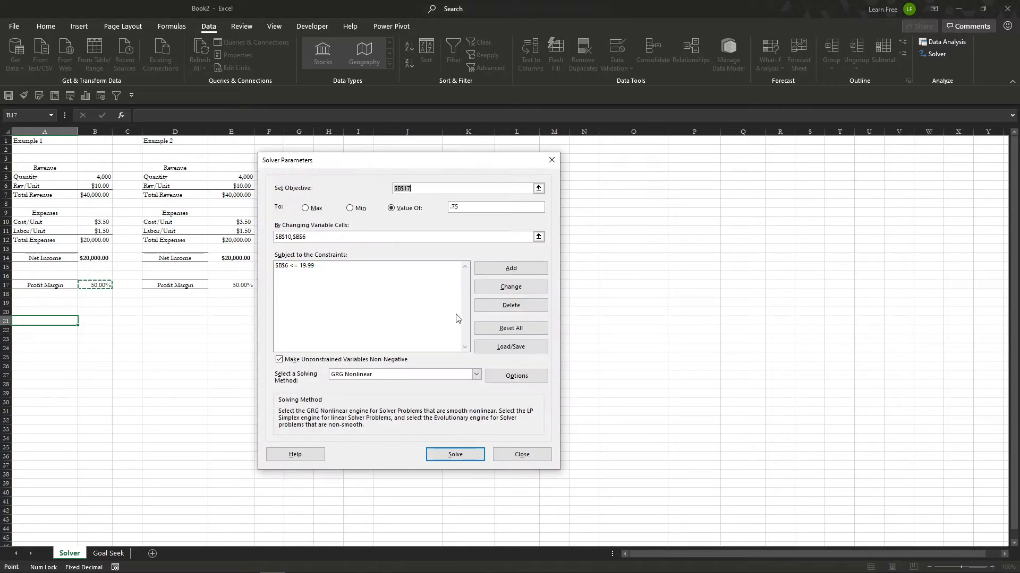
- Add a constraint that keeps Example 1's Cost/Unit in B10 >= 1.5
{"action": "left_click", "coordinate": [485, 267]}
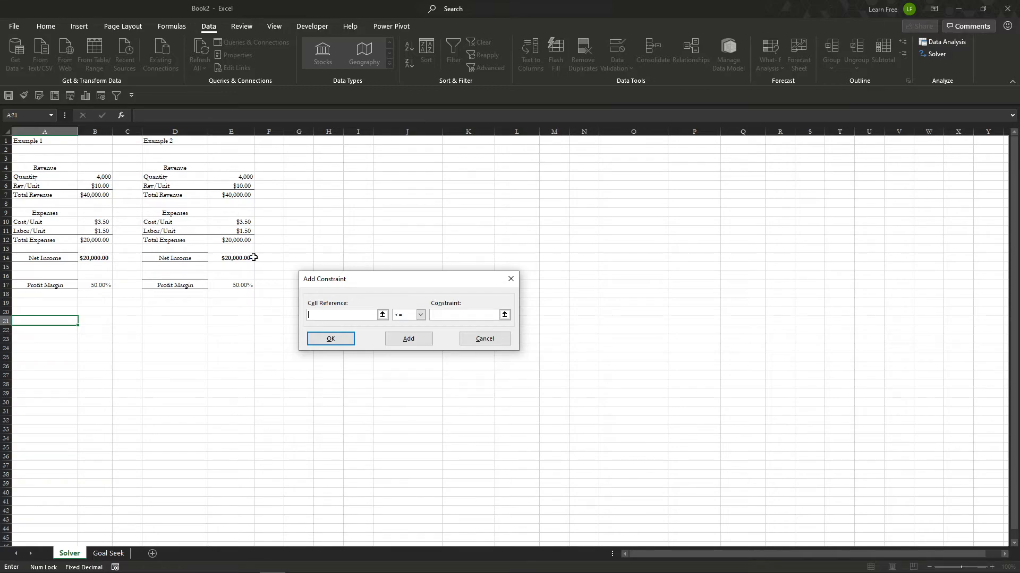
{"action": "left_click", "coordinate": [103, 222]}
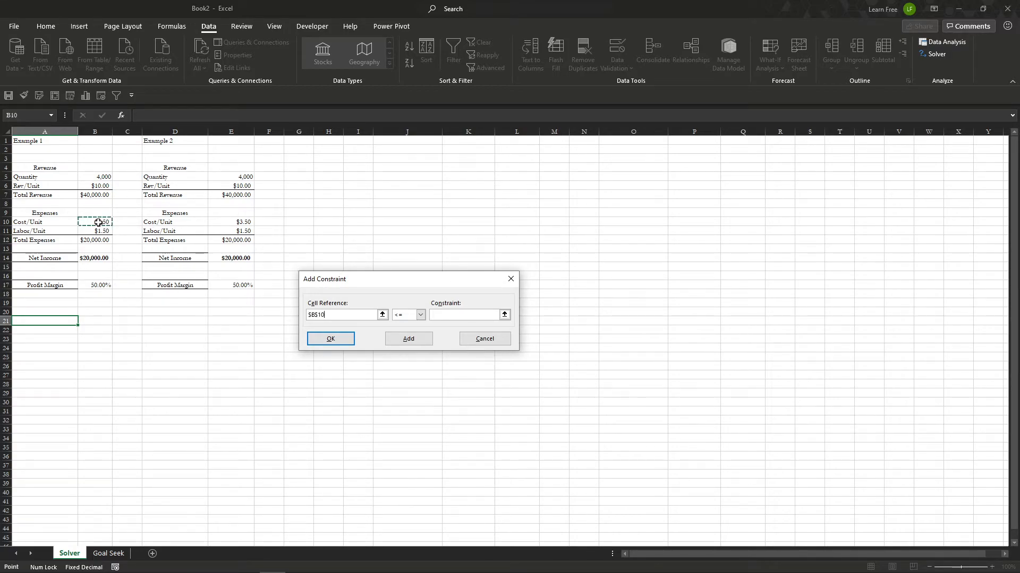
{"action": "left_click", "coordinate": [411, 317]}
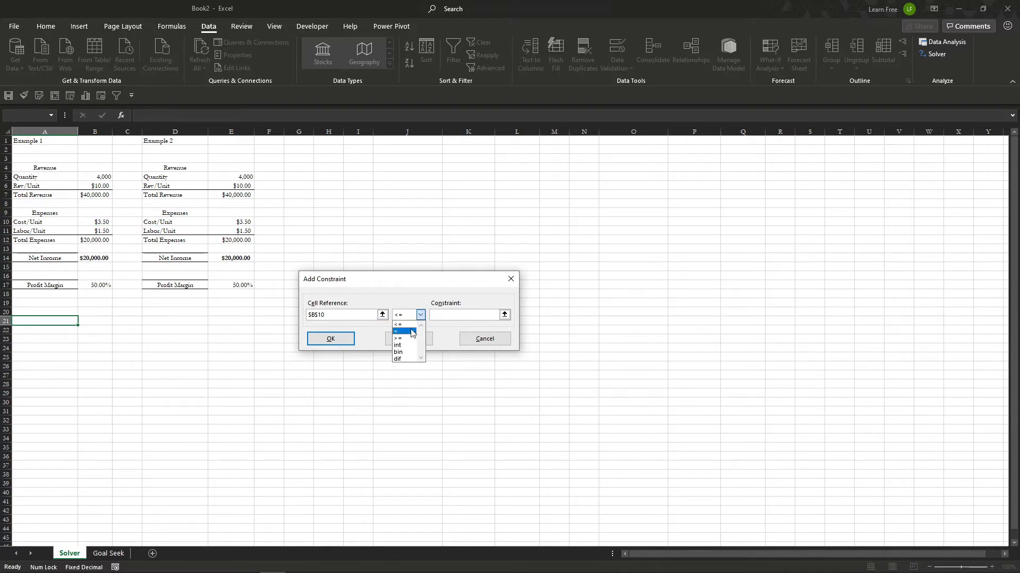
{"action": "left_click", "coordinate": [419, 328]}
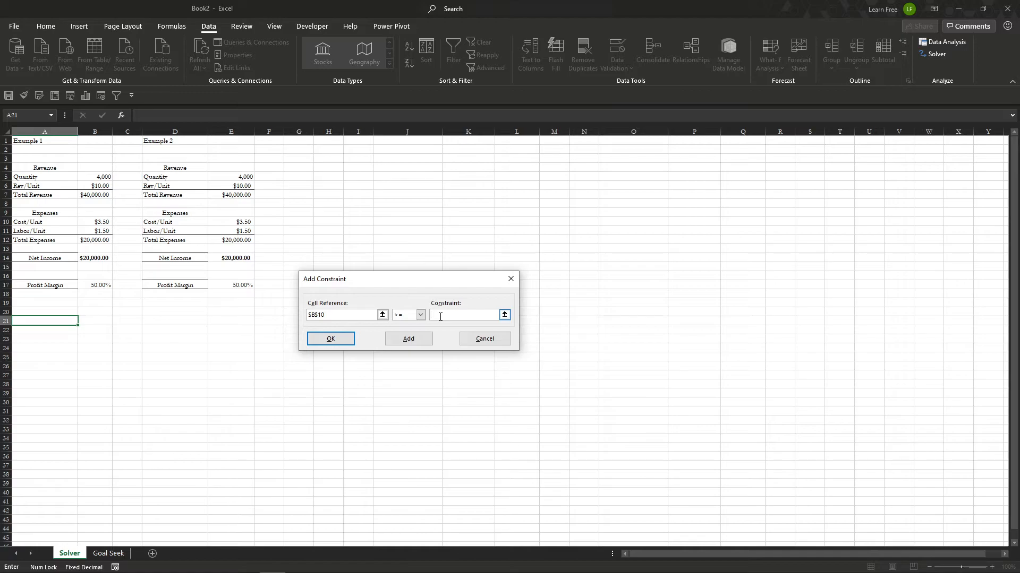
{"action": "type", "text": "1.5"}
{"action": "left_click", "coordinate": [331, 339]}
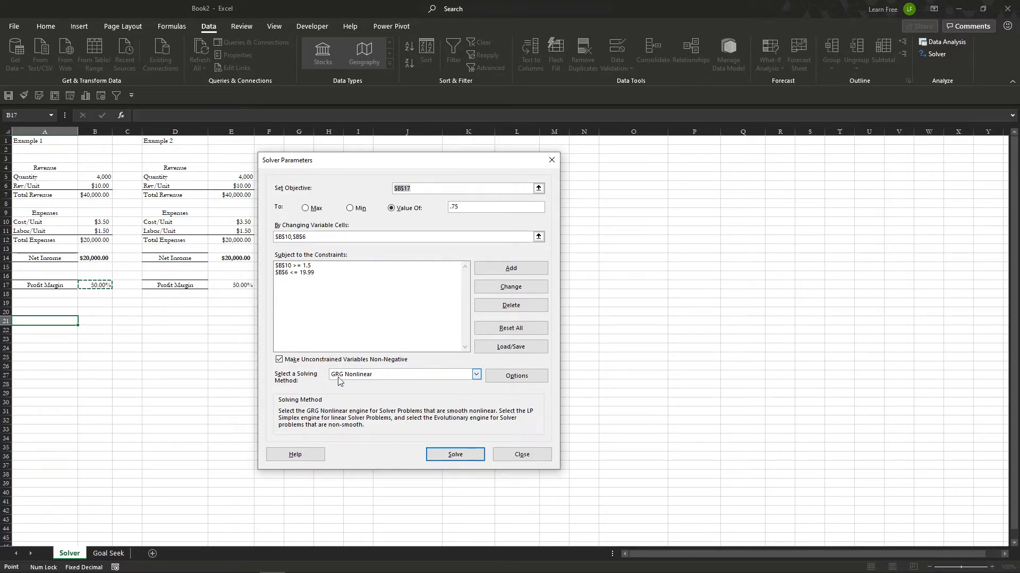
- Solve Example 1 with the GRG Nonlinear method and keep the Solver solution
{"action": "left_click", "coordinate": [380, 378]}
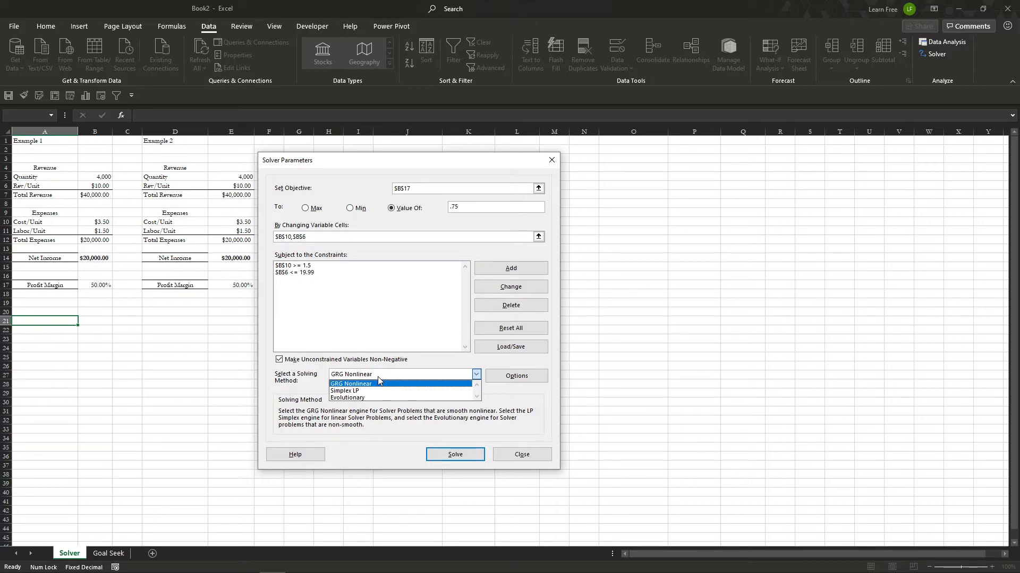
{"action": "left_click", "coordinate": [377, 377]}
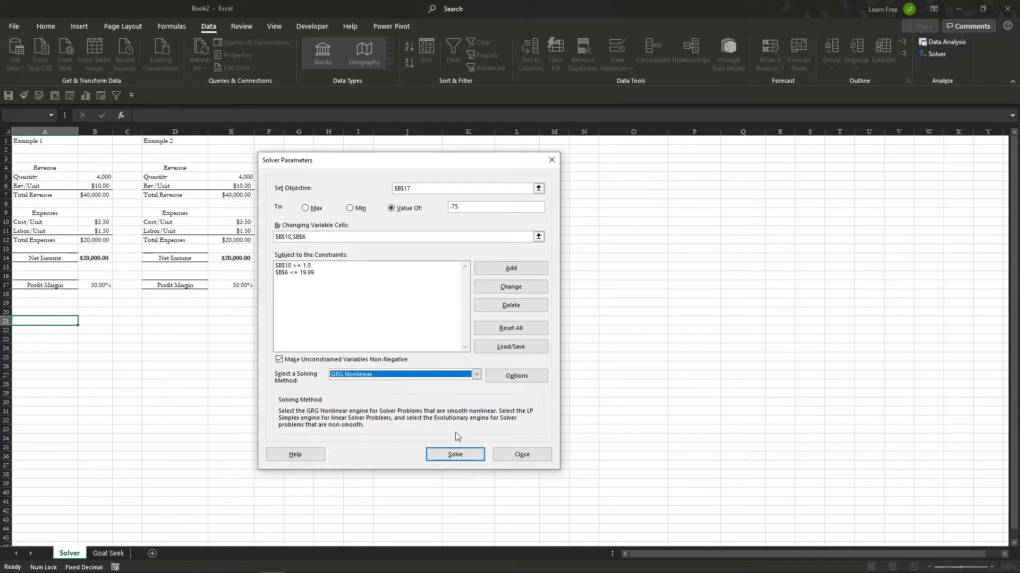
{"action": "left_click", "coordinate": [459, 460]}
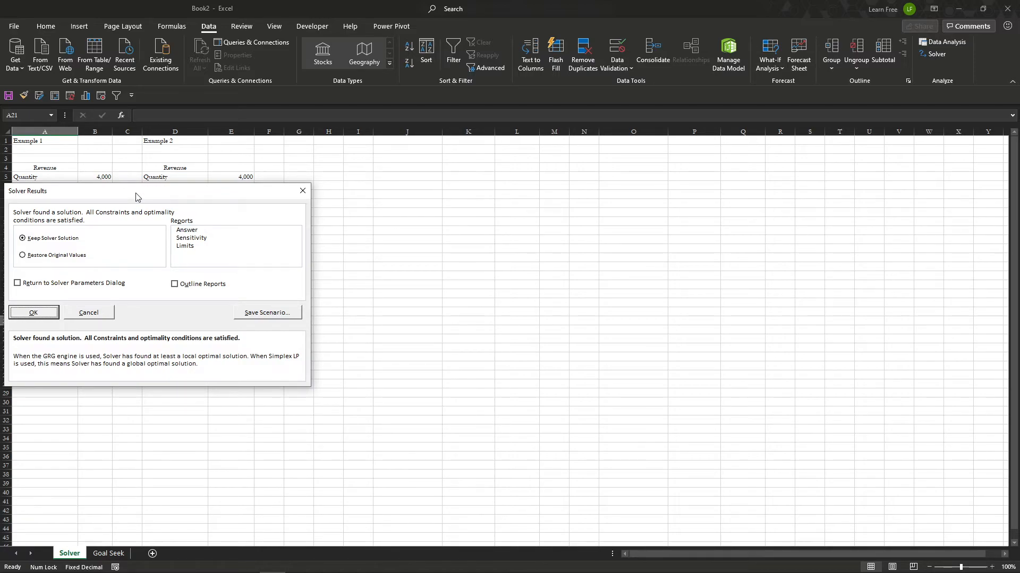
{"action": "left_click_drag", "start_coordinate": [137, 197], "coordinate": [398, 173]}
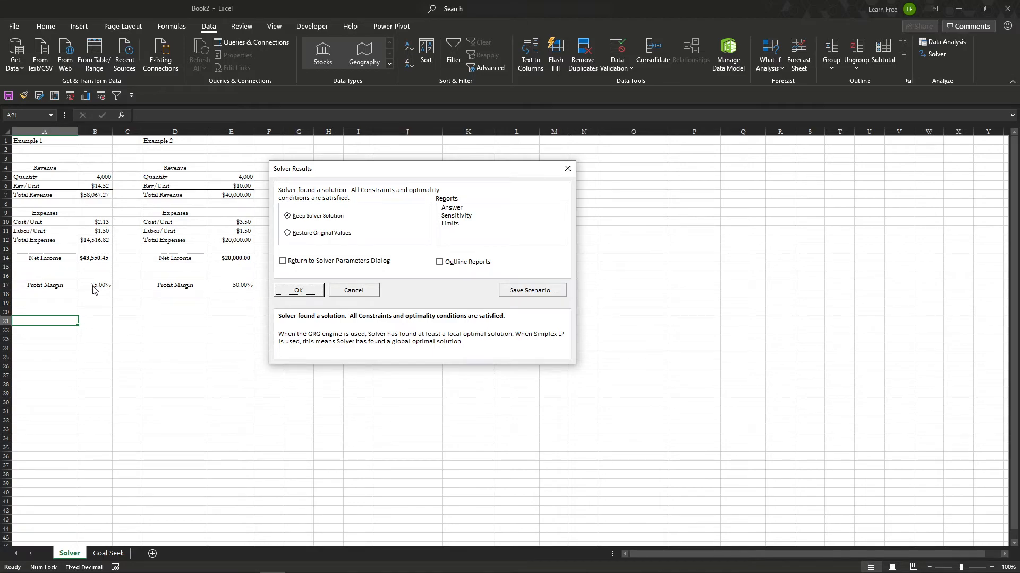
{"action": "left_click", "coordinate": [289, 293]}
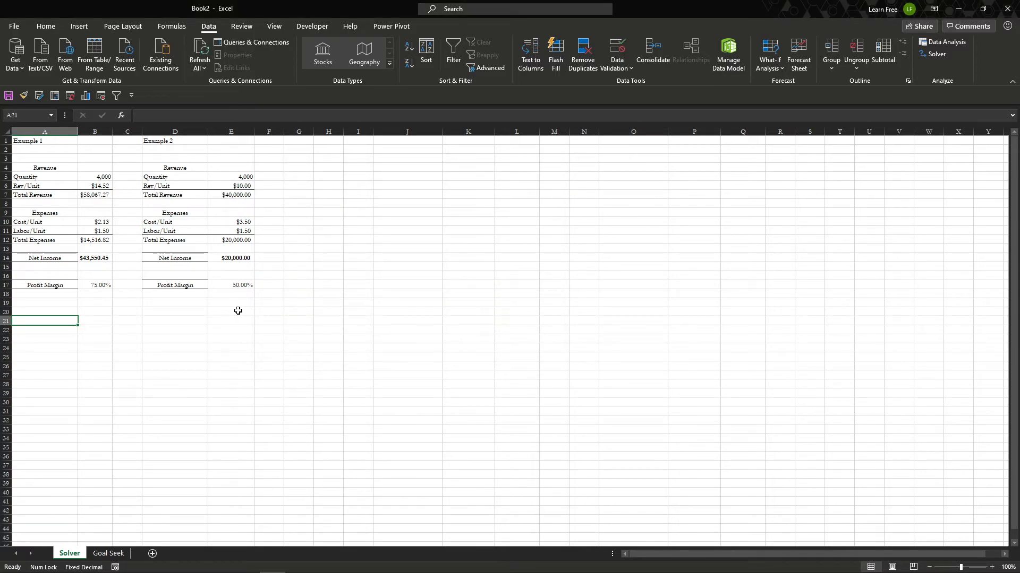
- Reopen Solver and set the objective to Example 2's Net Income in E14 with a target value of 100000
{"action": "left_click", "coordinate": [234, 259]}
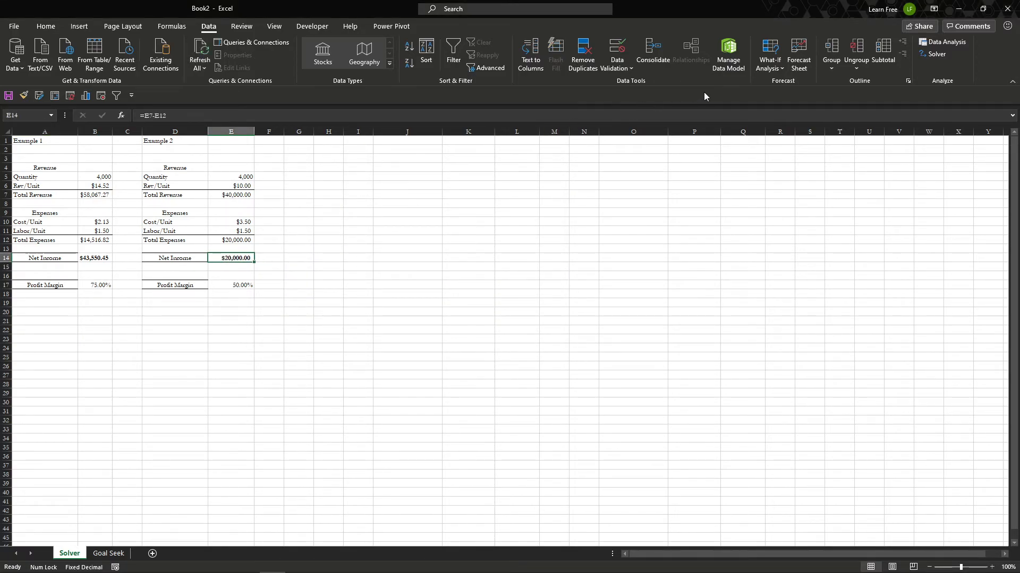
{"action": "left_click", "coordinate": [935, 54]}
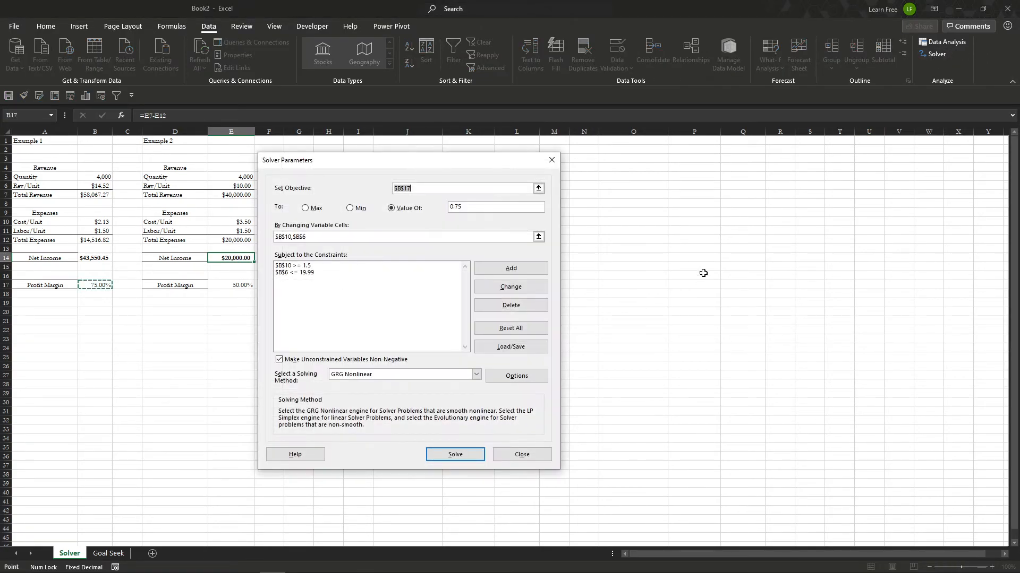
{"action": "left_click_drag", "start_coordinate": [389, 166], "coordinate": [540, 159]}
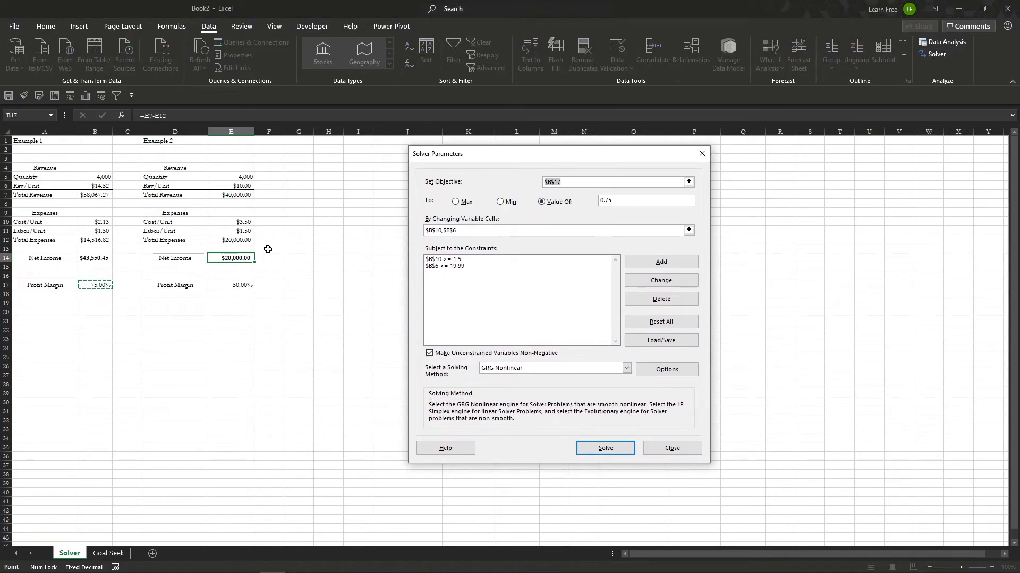
{"action": "left_click_drag", "start_coordinate": [630, 198], "coordinate": [521, 186]}
{"action": "left_click", "coordinate": [566, 184]}
{"action": "key", "text": "BackSpace"}
{"action": "left_click", "coordinate": [228, 262]}
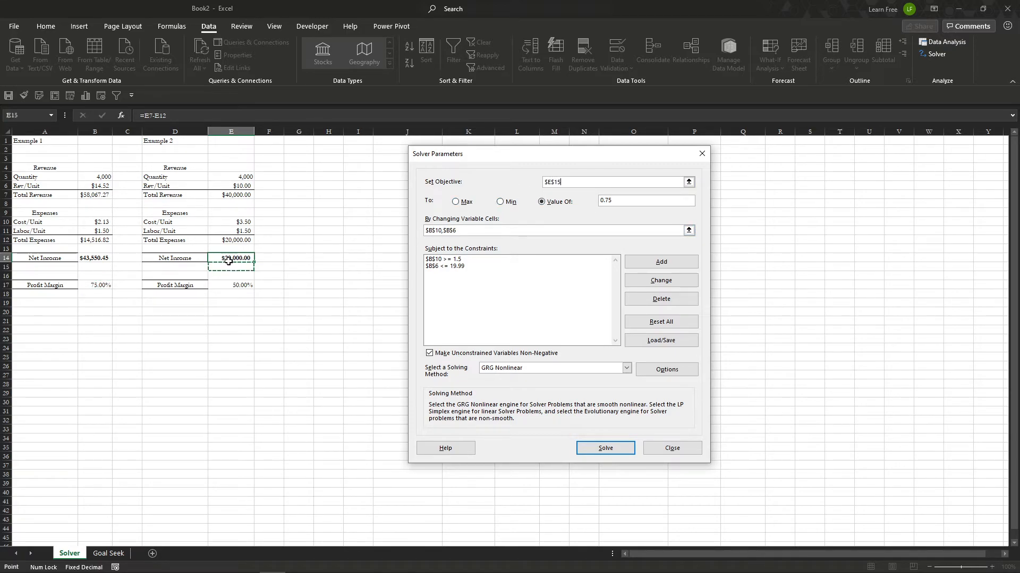
{"action": "left_click", "coordinate": [245, 258]}
{"action": "left_click_drag", "start_coordinate": [623, 201], "coordinate": [582, 202]}
{"action": "type", "text": "100000"}
{"action": "key", "text": "Tab"}
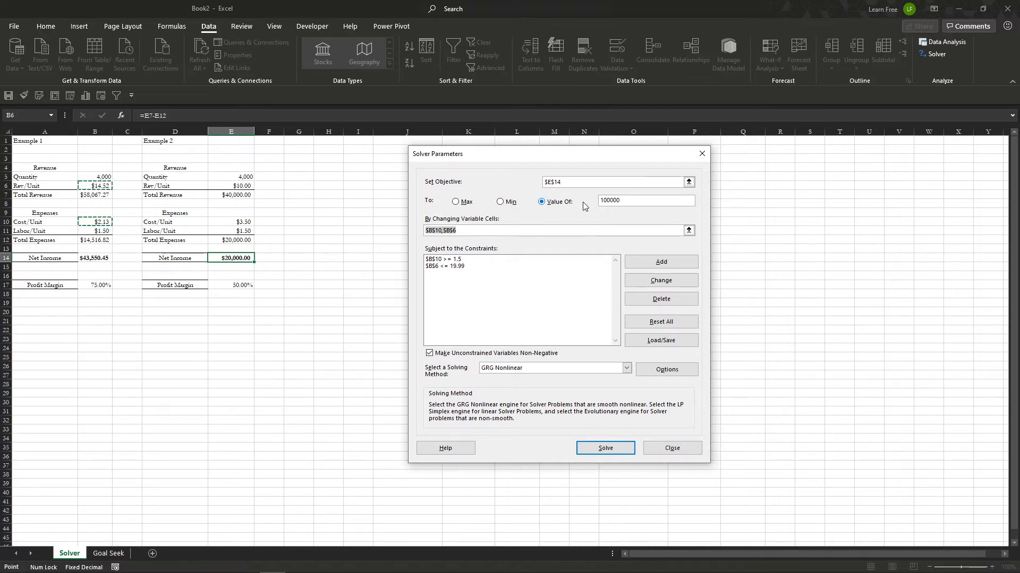
- Replace the variable cells with Example 2's Quantity, Rev/Unit, Cost/Unit, Labor/Unit and Profit Margin (E5, E6, E10, E11, E17)
{"action": "key", "text": "Delete"}
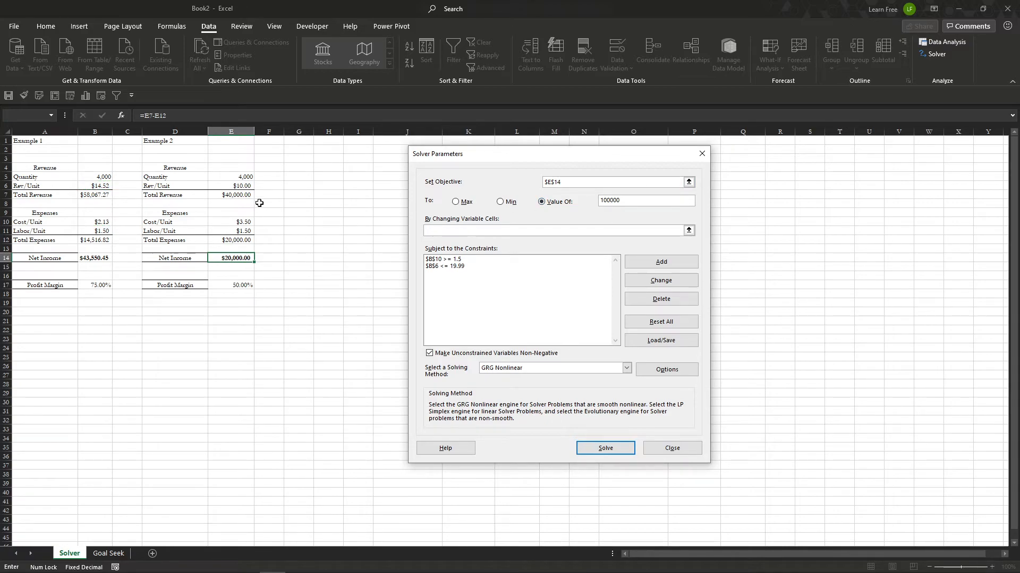
{"action": "left_click", "coordinate": [211, 178]}
{"action": "left_click", "coordinate": [222, 188], "text": "ctrl"}
{"action": "left_click", "coordinate": [211, 224], "text": "ctrl"}
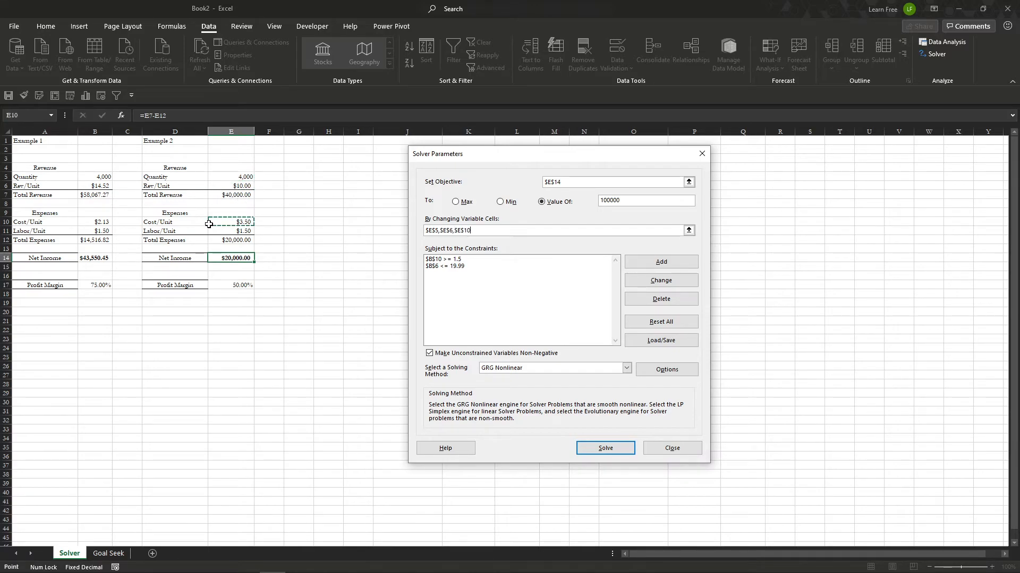
{"action": "type", "text": ","}
{"action": "left_click", "coordinate": [226, 233]}
{"action": "type", "text": ",$E$11,"}
{"action": "left_click", "coordinate": [228, 287]}
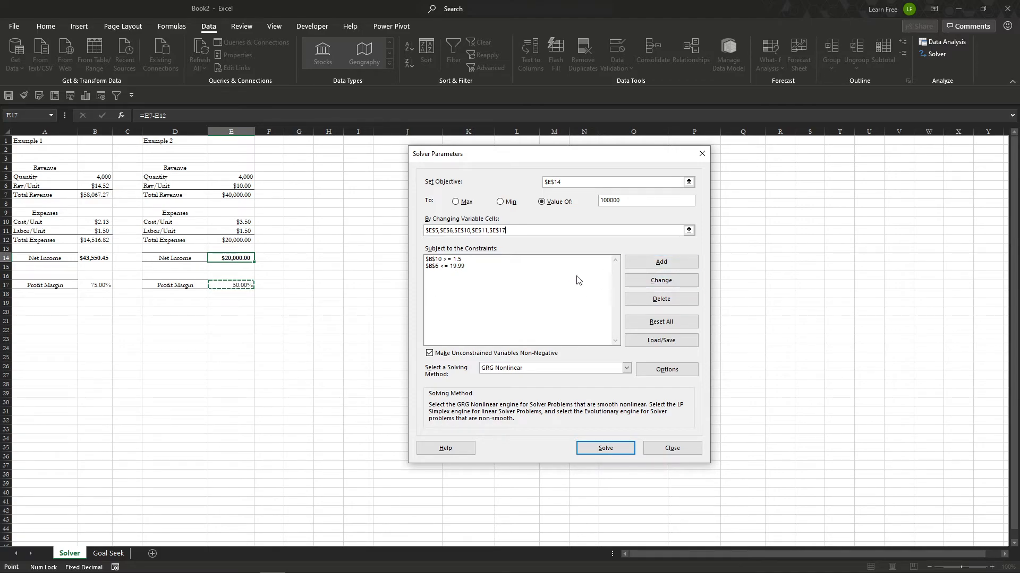
- Delete the two Example 1 constraints on B10 and B6
{"action": "left_click", "coordinate": [443, 259]}
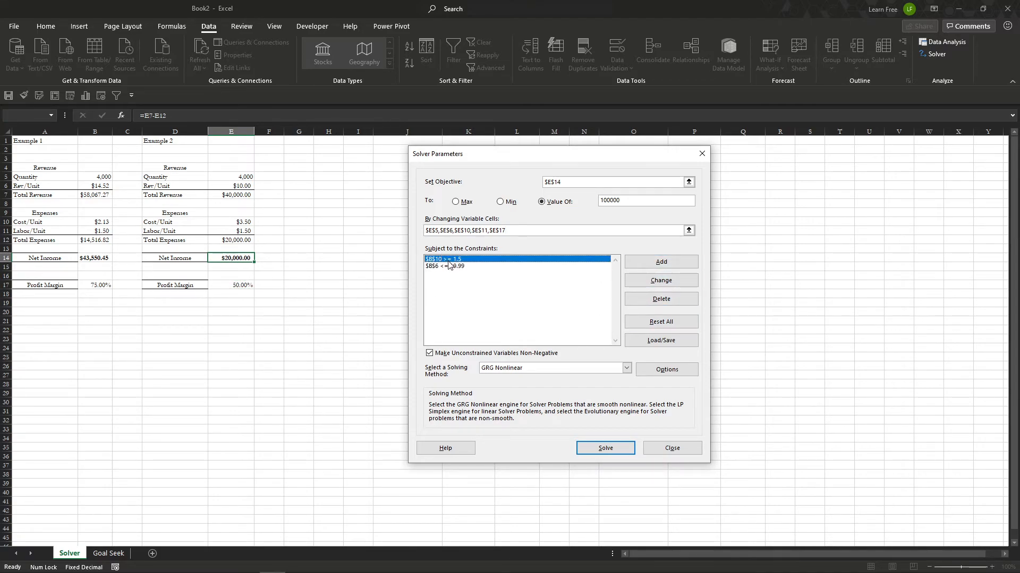
{"action": "left_click", "coordinate": [690, 298]}
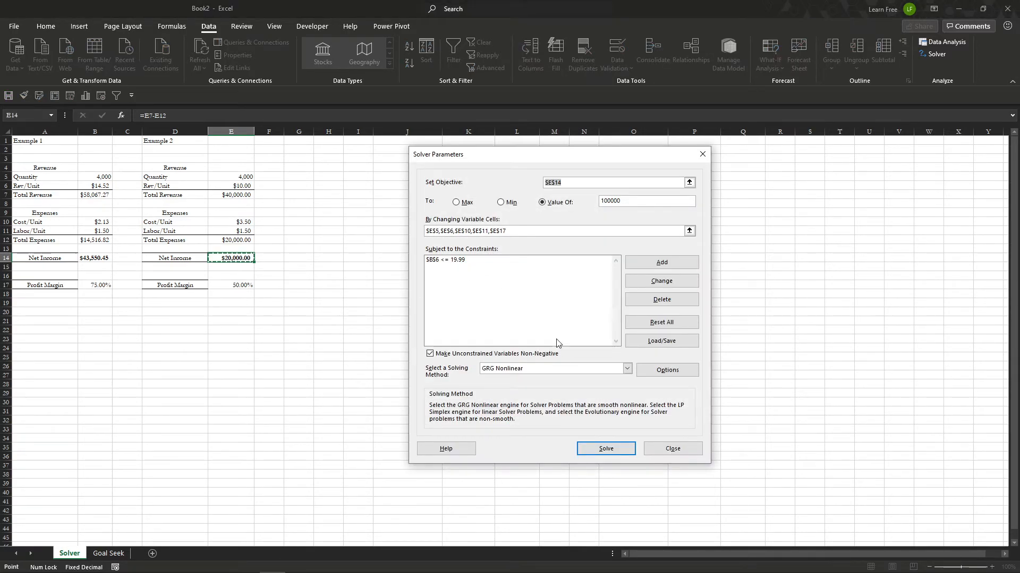
{"action": "left_click", "coordinate": [453, 261]}
{"action": "left_click", "coordinate": [644, 301]}
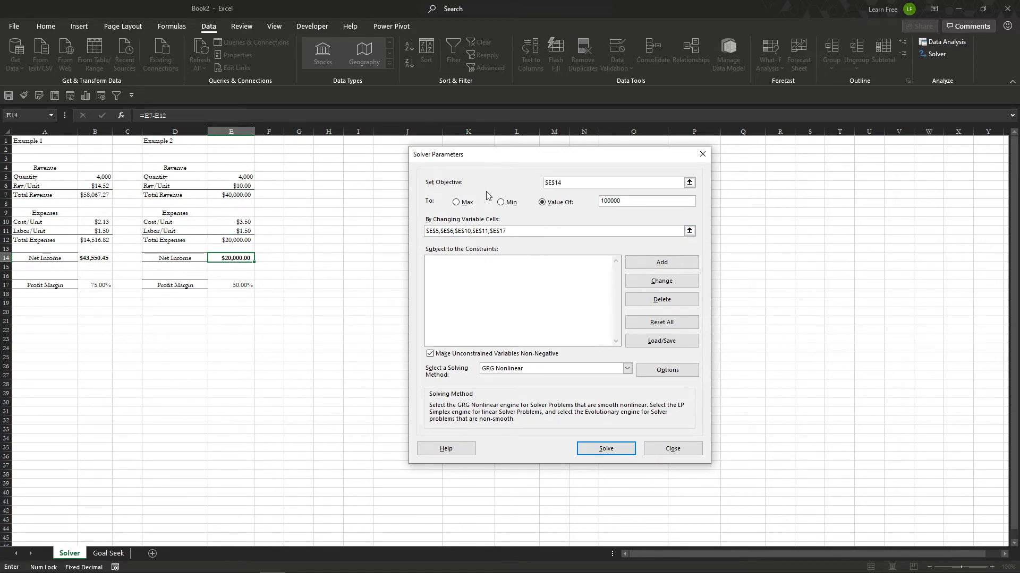
- Add a constraint that keeps Example 2's Rev/Unit in E6 <= 19.99
{"action": "left_click", "coordinate": [654, 261]}
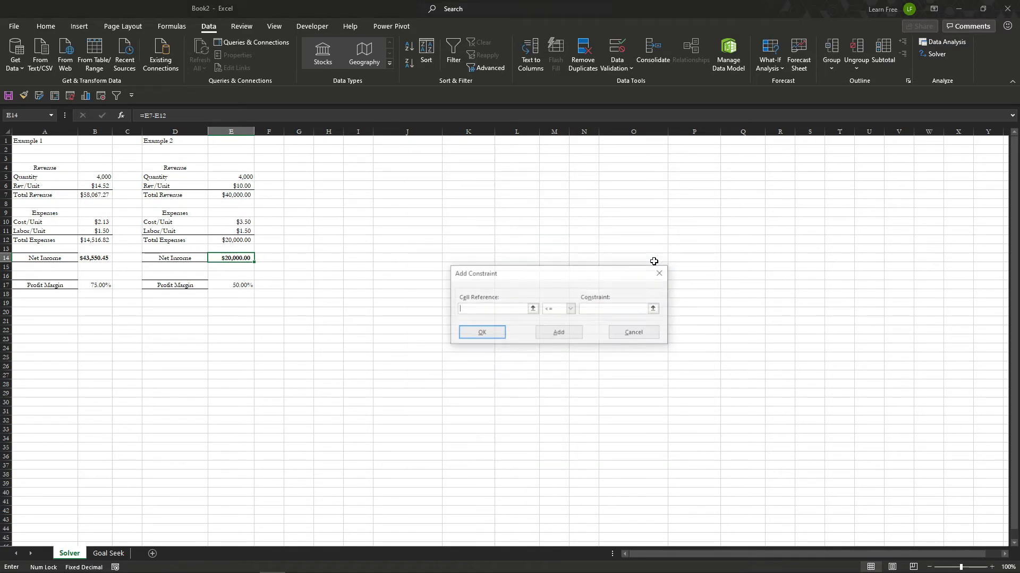
{"action": "left_click", "coordinate": [221, 187]}
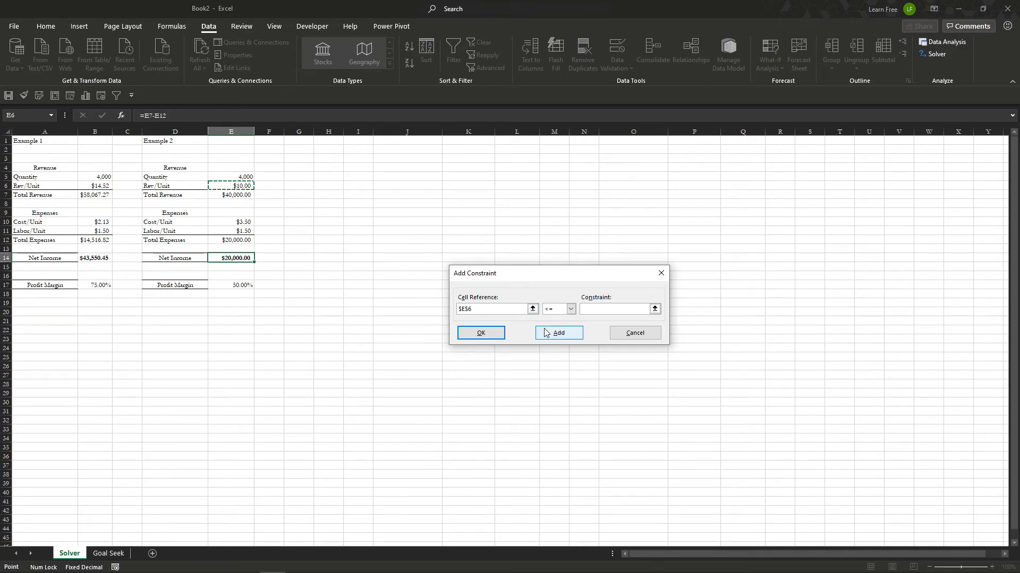
{"action": "left_click", "coordinate": [608, 314]}
{"action": "type", "text": "19.99"}
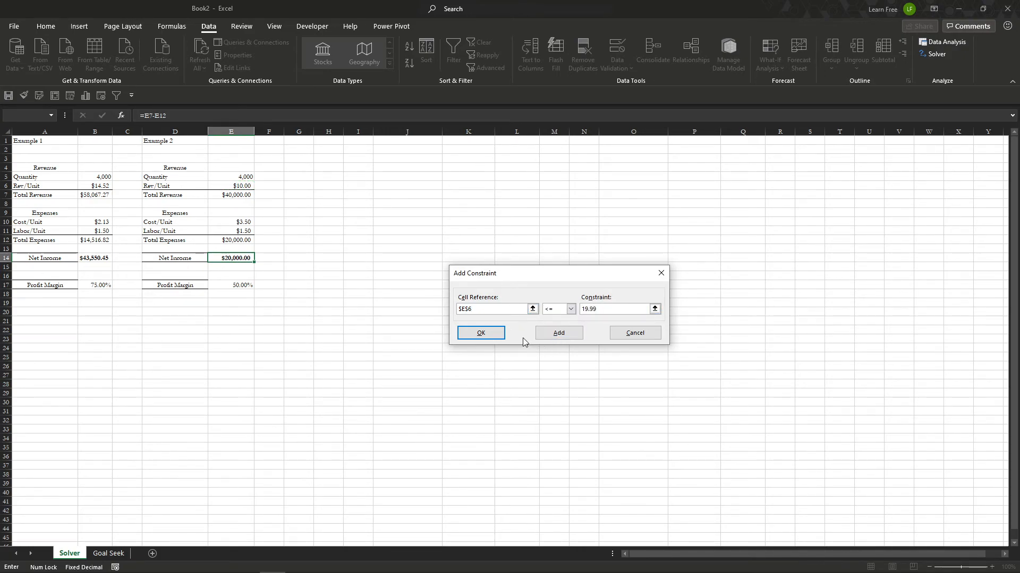
{"action": "left_click", "coordinate": [559, 333]}
- Add a constraint that keeps Example 2's Quantity in E5 <= 15000
{"action": "left_click", "coordinate": [236, 180]}
{"action": "key", "text": "Tab"}
{"action": "key", "text": "Tab"}
{"action": "type", "text": "15000"}
{"action": "left_click", "coordinate": [539, 334]}
- Add a constraint on Example 2's Cost/Unit in E10 with a limit of 1.50
{"action": "left_click", "coordinate": [234, 223]}
{"action": "left_click", "coordinate": [561, 314]}
{"action": "left_click", "coordinate": [560, 326]}
{"action": "type", "text": "1.50"}
{"action": "left_click", "coordinate": [569, 332]}
- Add a constraint that keeps Example 2's Labor/Unit in E11 >= 1.50
{"action": "left_click", "coordinate": [240, 231]}
{"action": "left_click", "coordinate": [570, 309]}
{"action": "left_click", "coordinate": [565, 333]}
{"action": "type", "text": "1.50"}
{"action": "left_click", "coordinate": [549, 335]}
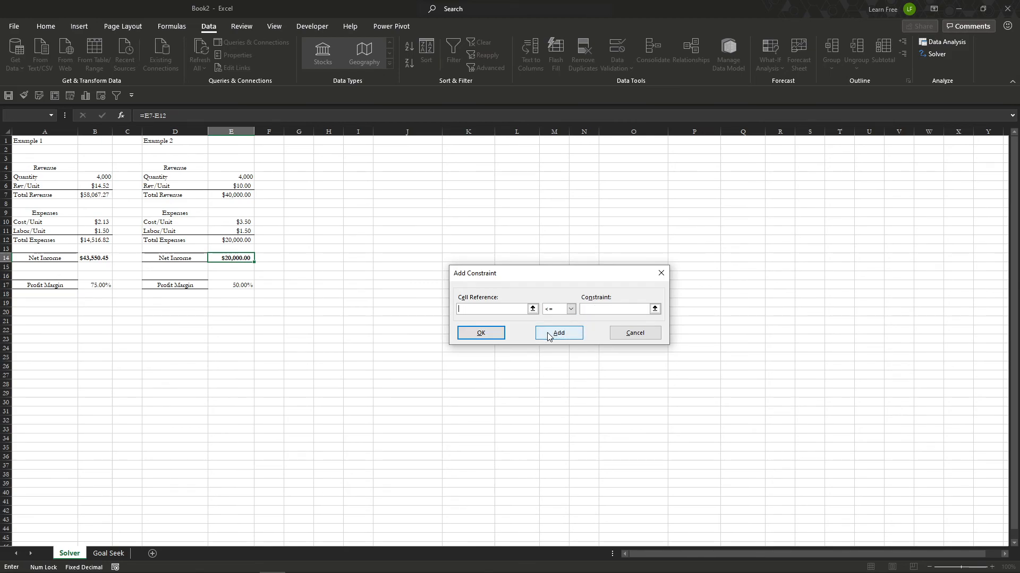
- Add a final constraint that holds Example 2's Profit Margin in E17 equal to .75
{"action": "left_click", "coordinate": [233, 285]}
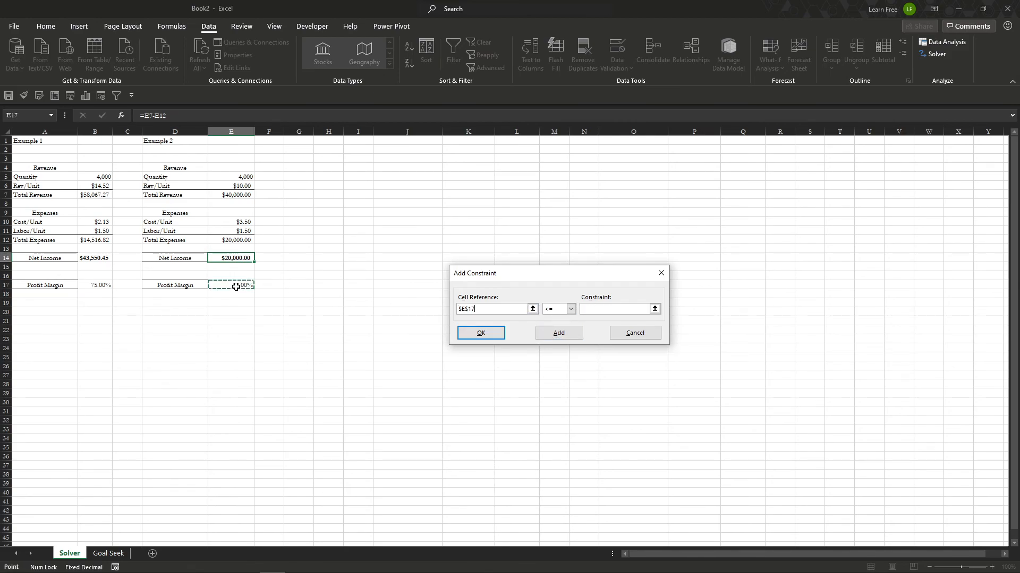
{"action": "left_click", "coordinate": [571, 310]}
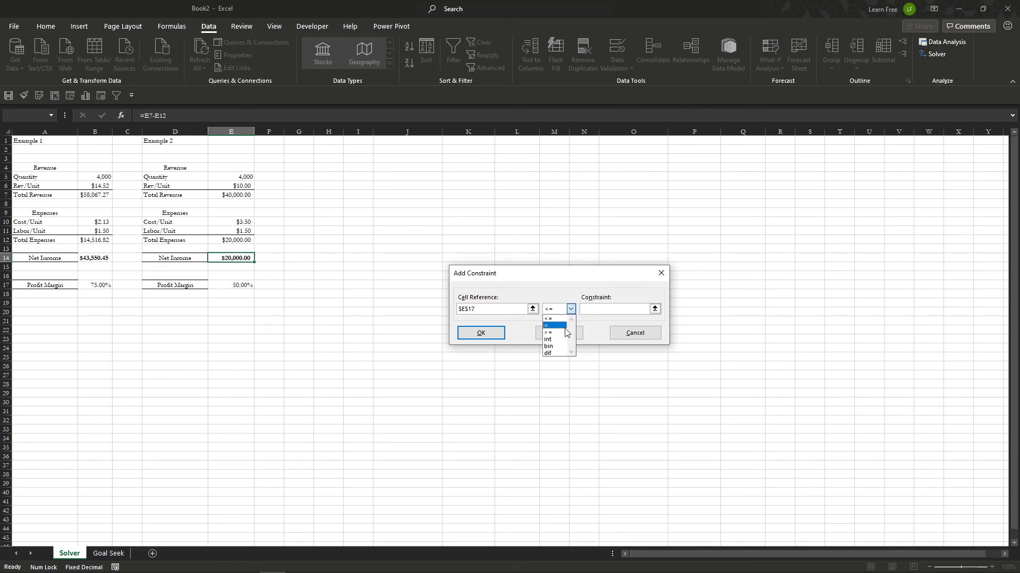
{"action": "left_click", "coordinate": [563, 326]}
{"action": "left_click", "coordinate": [590, 310]}
{"action": "type", "text": ".7"}
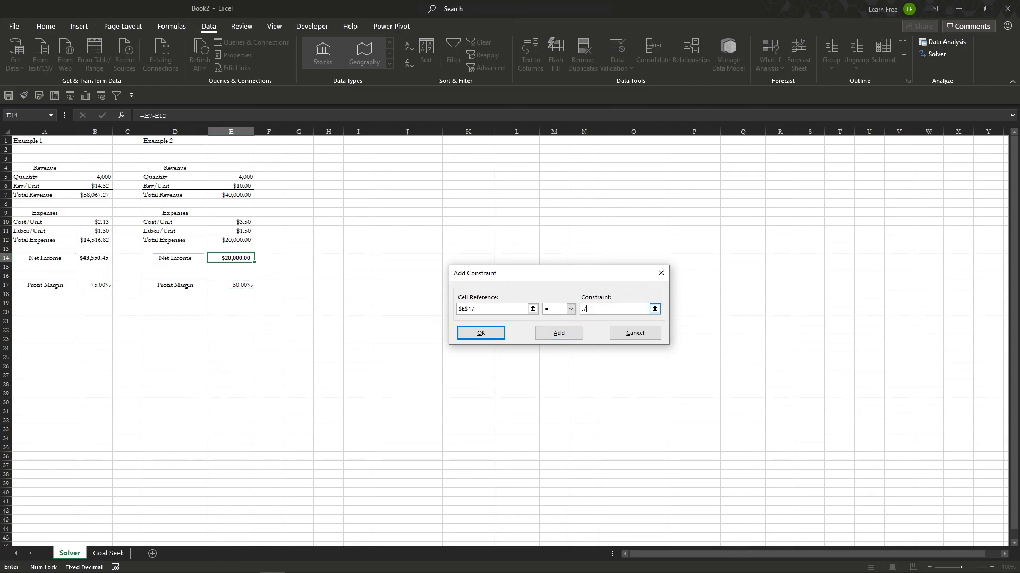
{"action": "type", "text": "5"}
{"action": "left_click", "coordinate": [481, 333]}
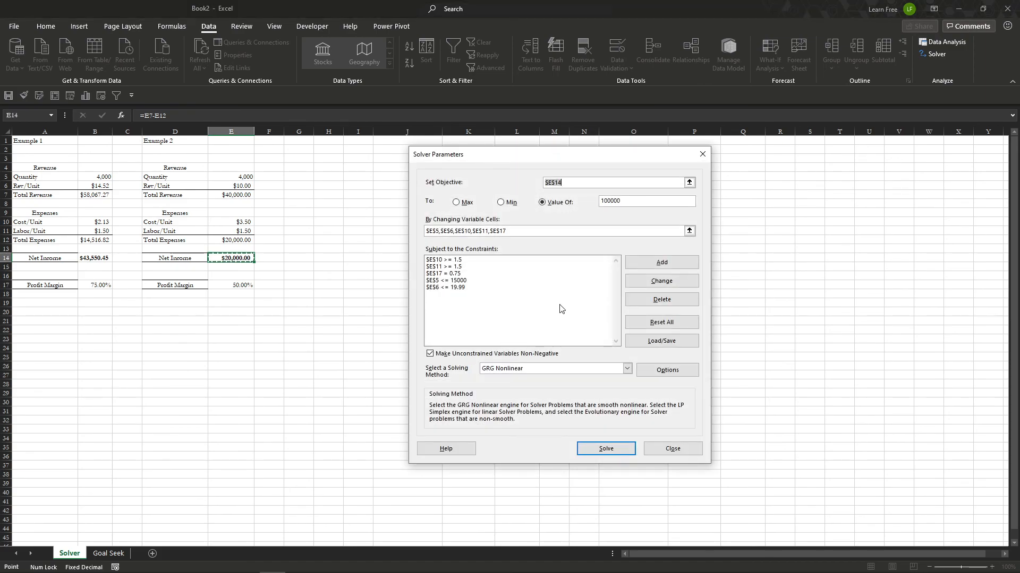
- Solve Example 2's net income problem under the set constraints and keep the Solver solution
{"action": "left_click", "coordinate": [583, 450]}
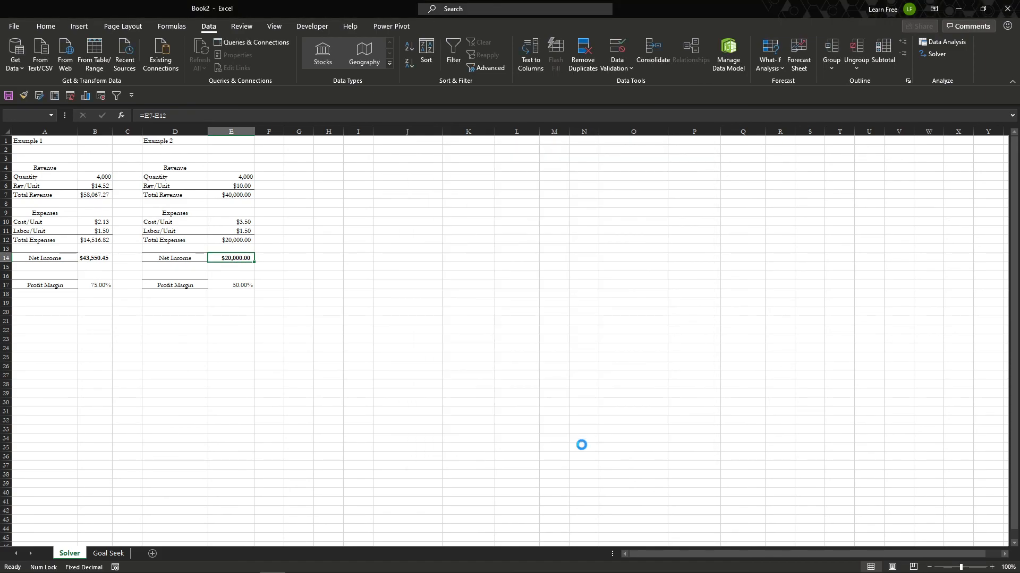
{"action": "left_click_drag", "start_coordinate": [217, 200], "coordinate": [638, 183]}
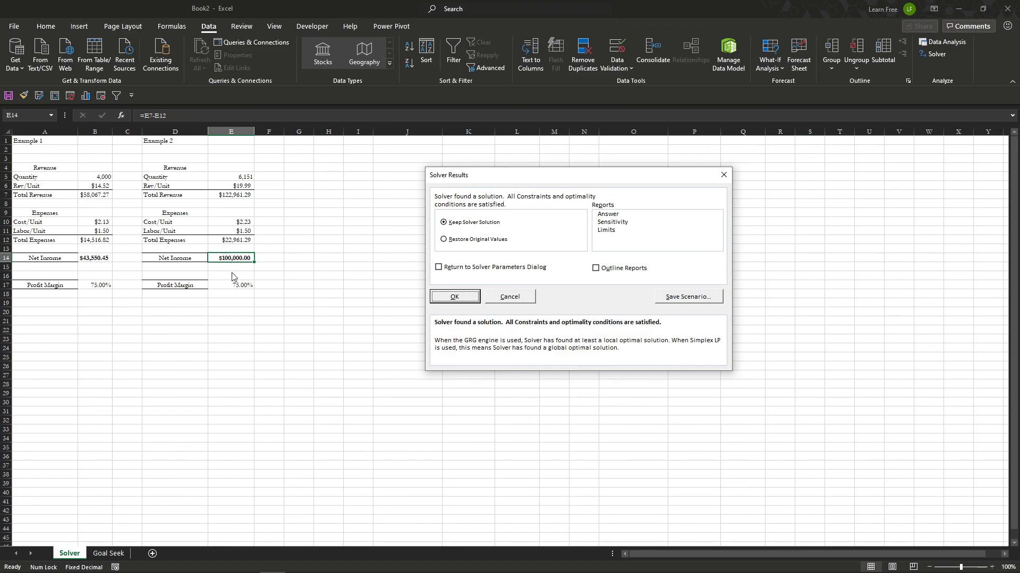
{"action": "left_click", "coordinate": [445, 301]}
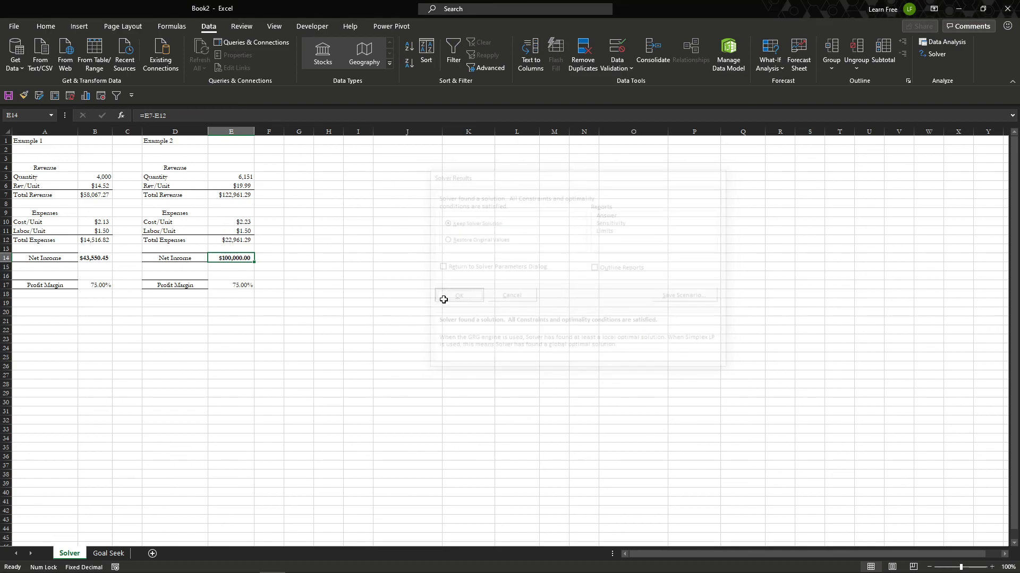